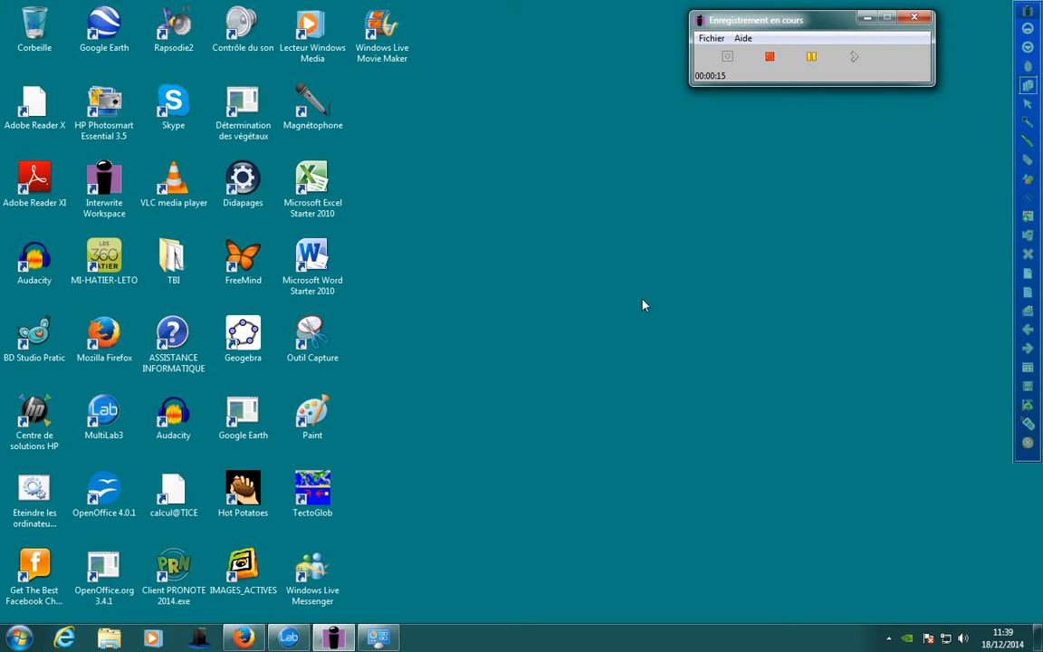
# Step: Search Google for "audavity" and switch to the results for the suggested spelling "audacity"
pyautogui.click(866, 17)
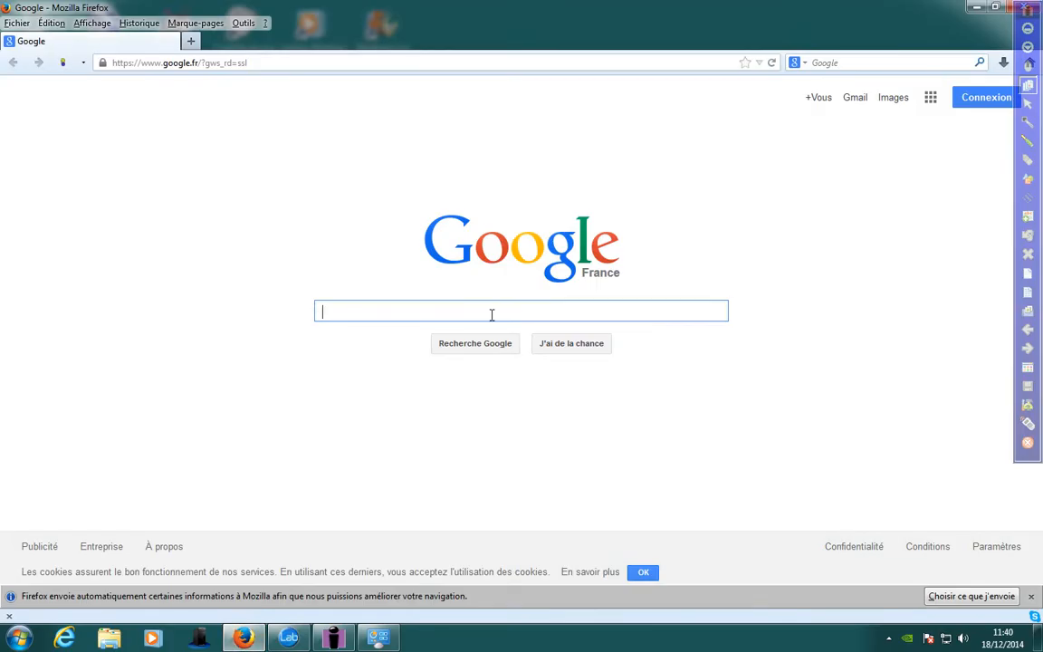
pyautogui.write('audavity')
pyautogui.press('Return')
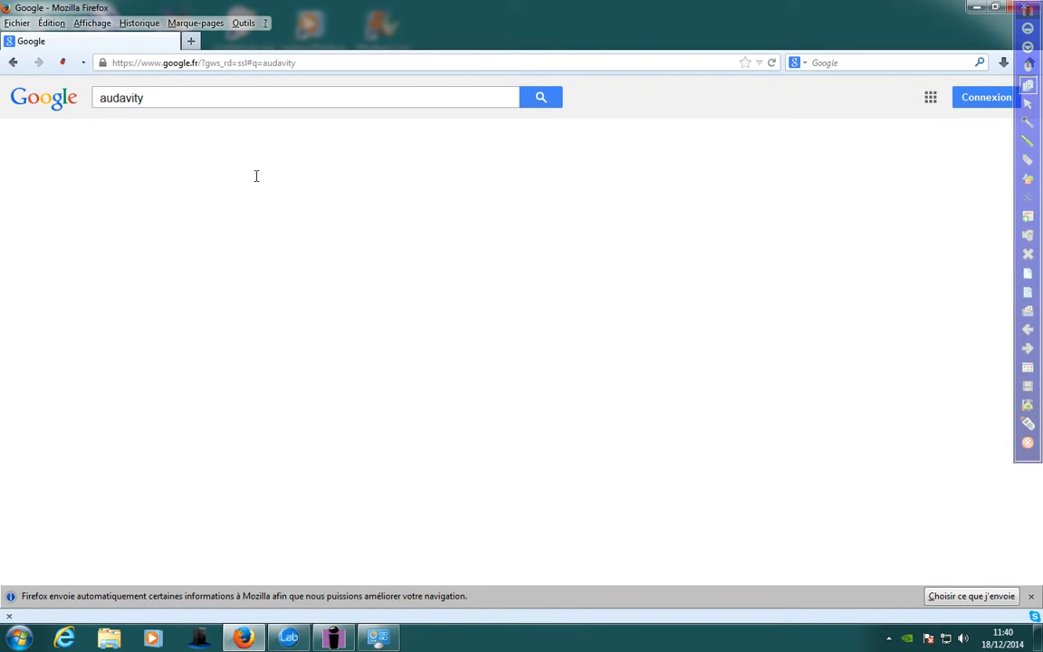
pyautogui.click(201, 210)
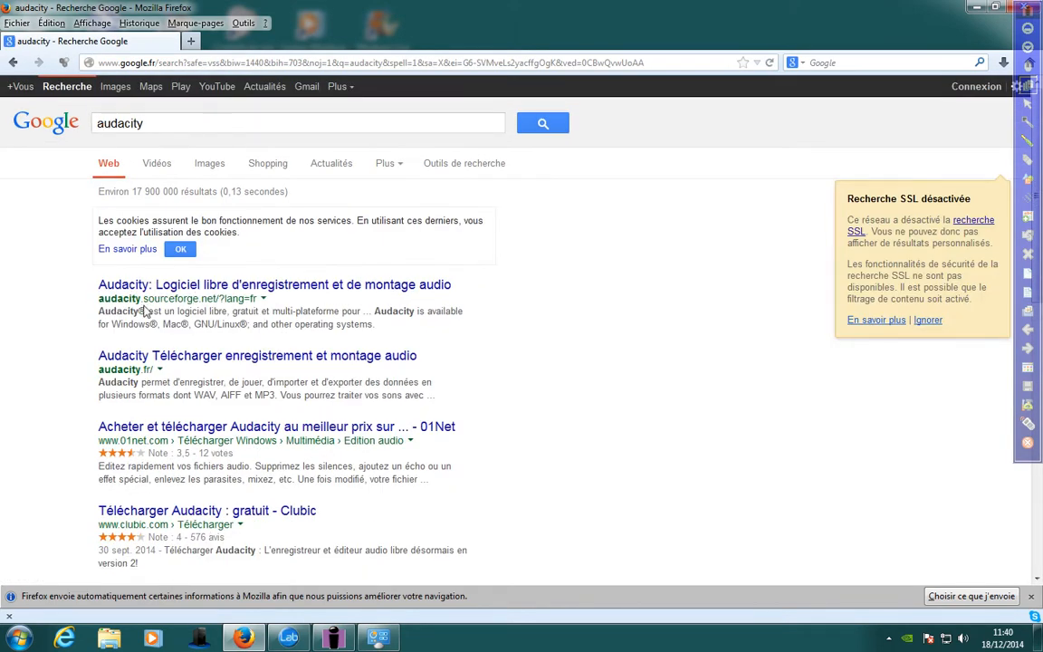
# Step: Open the audacity.sourceforge.net page from the results after a brief visit to audacity.fr
pyautogui.moveTo(141, 299); pyautogui.dragTo(207, 306)
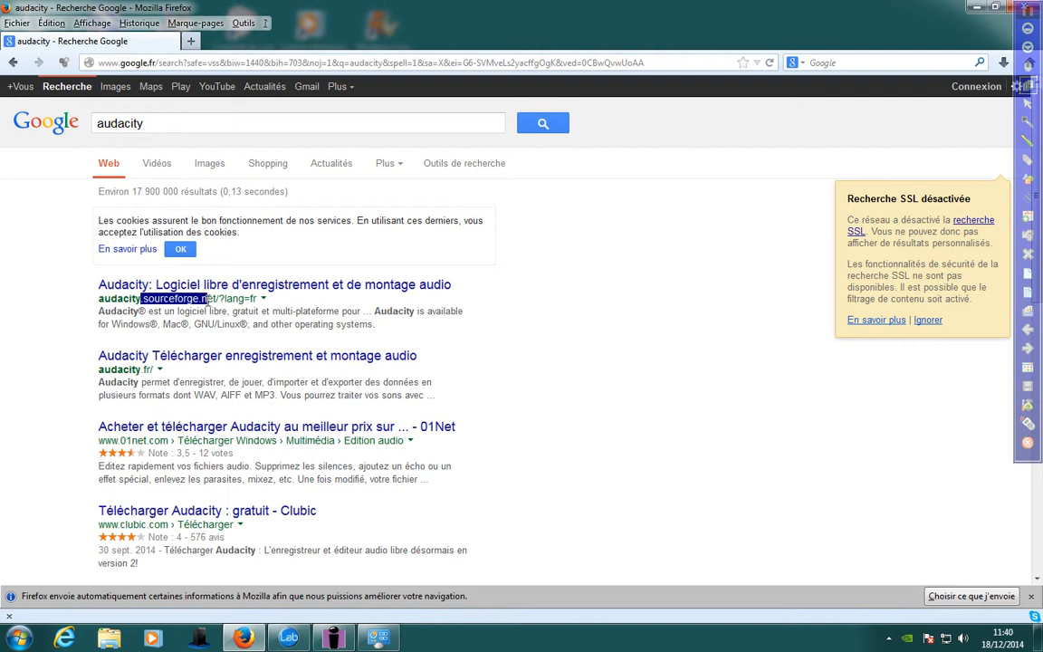
pyautogui.click(347, 366)
pyautogui.click(331, 359)
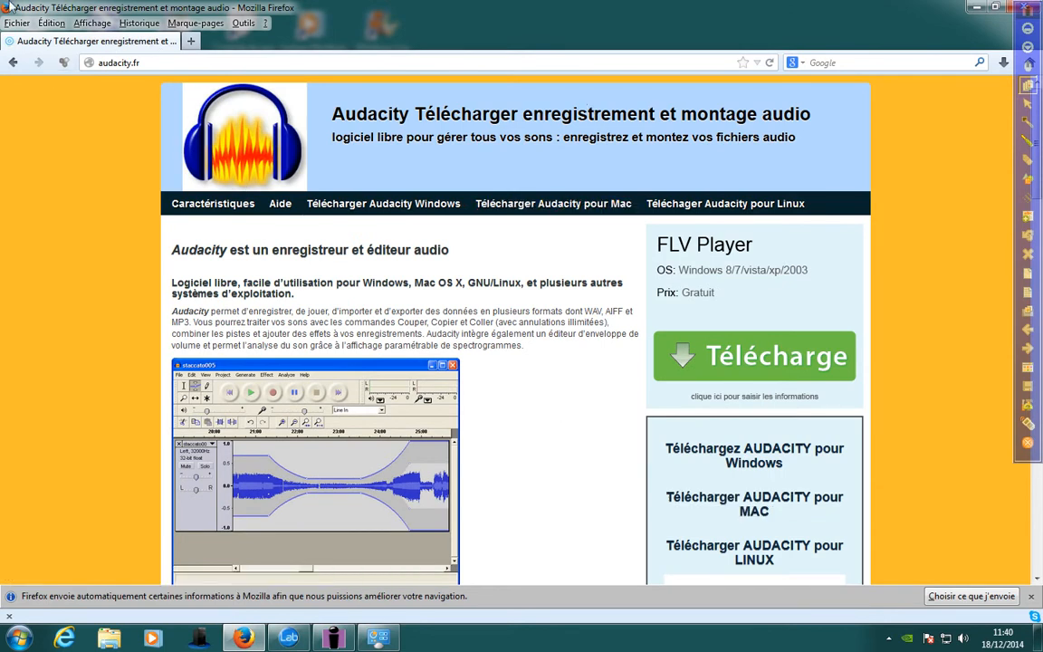
pyautogui.click(13, 62)
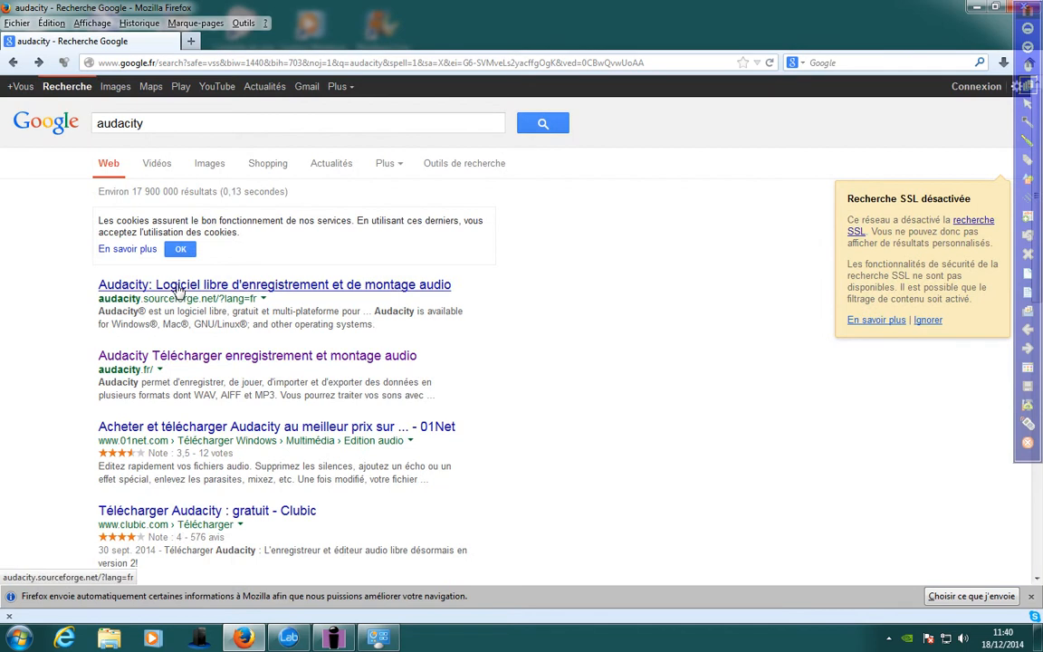
pyautogui.click(179, 286)
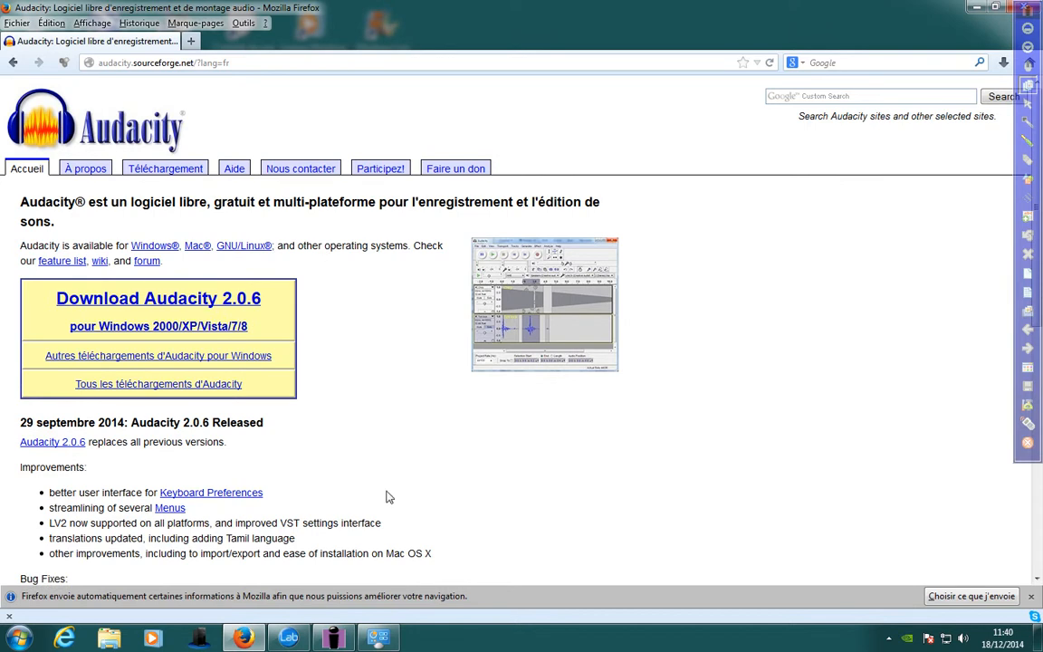
# Step: Check the browser's recent downloads for the Audacity installer
pyautogui.click(1003, 62)
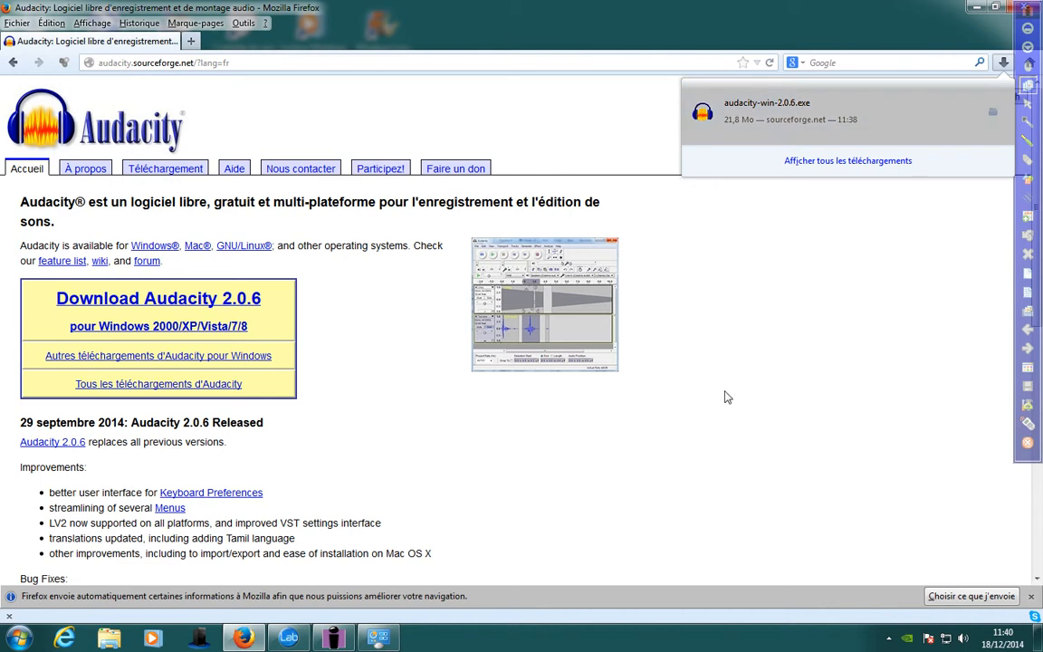
pyautogui.click(729, 305)
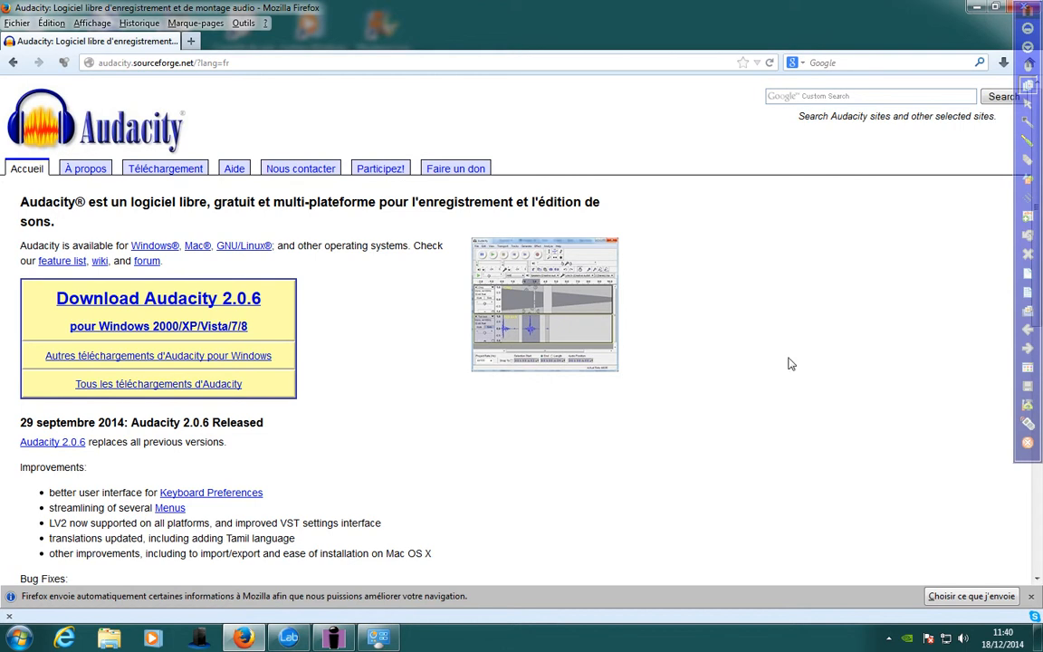
# Step: Collapse the floating Interwrite toolbar so it no longer covers the browser's edge
pyautogui.click(1029, 29)
pyautogui.moveTo(1041, 249); pyautogui.dragTo(1040, 451)
pyautogui.moveTo(1040, 394); pyautogui.dragTo(1040, 145)
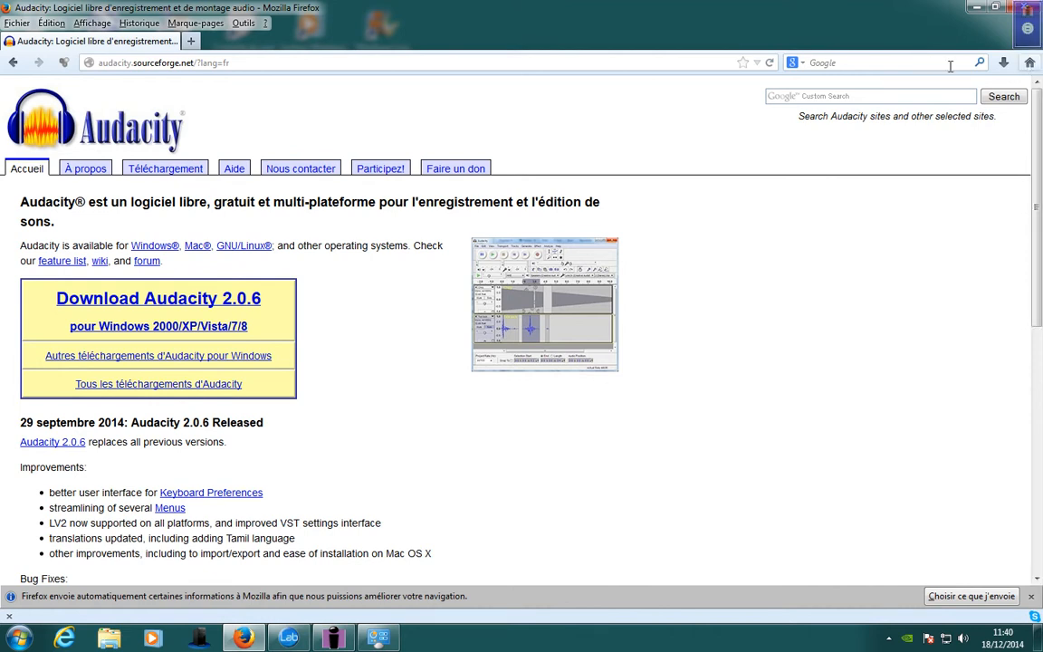
# Step: Replace the Audacity tab with a new tab showing the Google home page
pyautogui.click(978, 65)
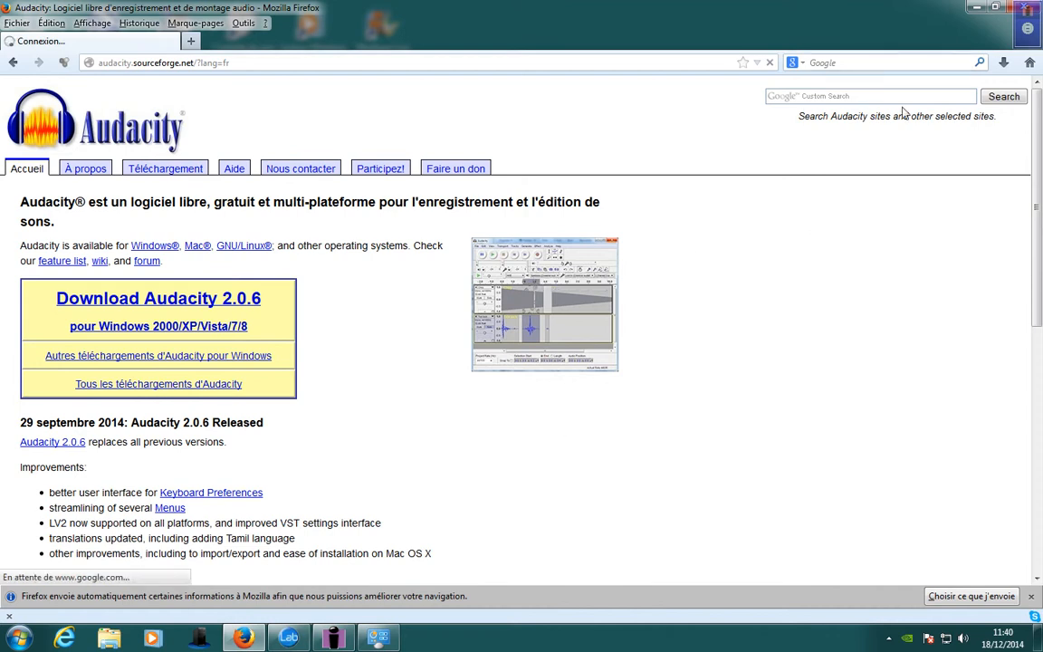
pyautogui.click(980, 8)
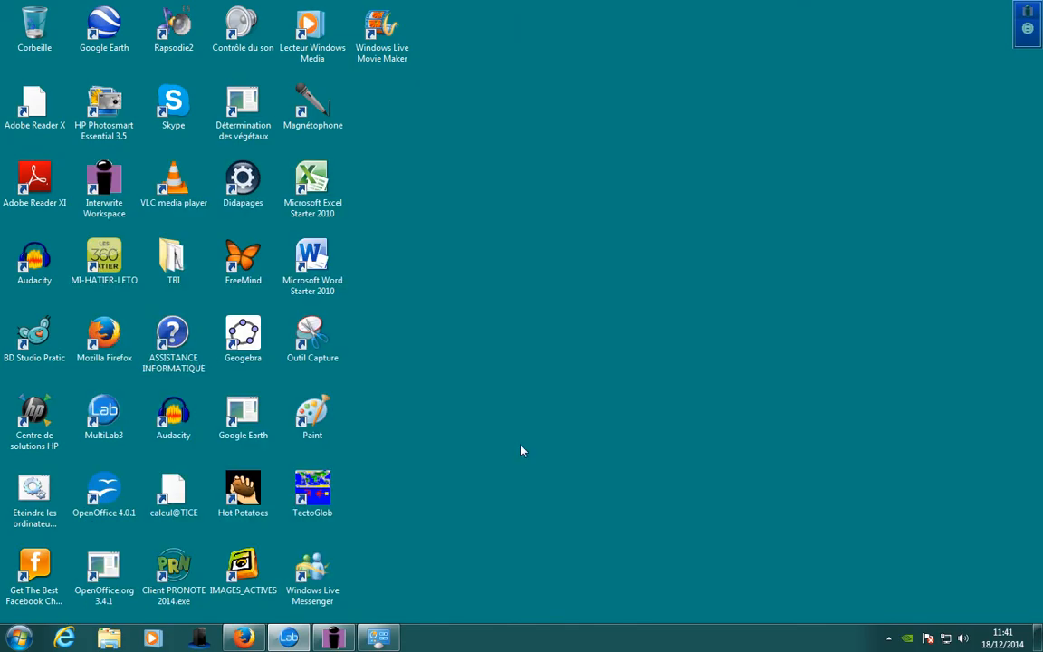
pyautogui.click(240, 638)
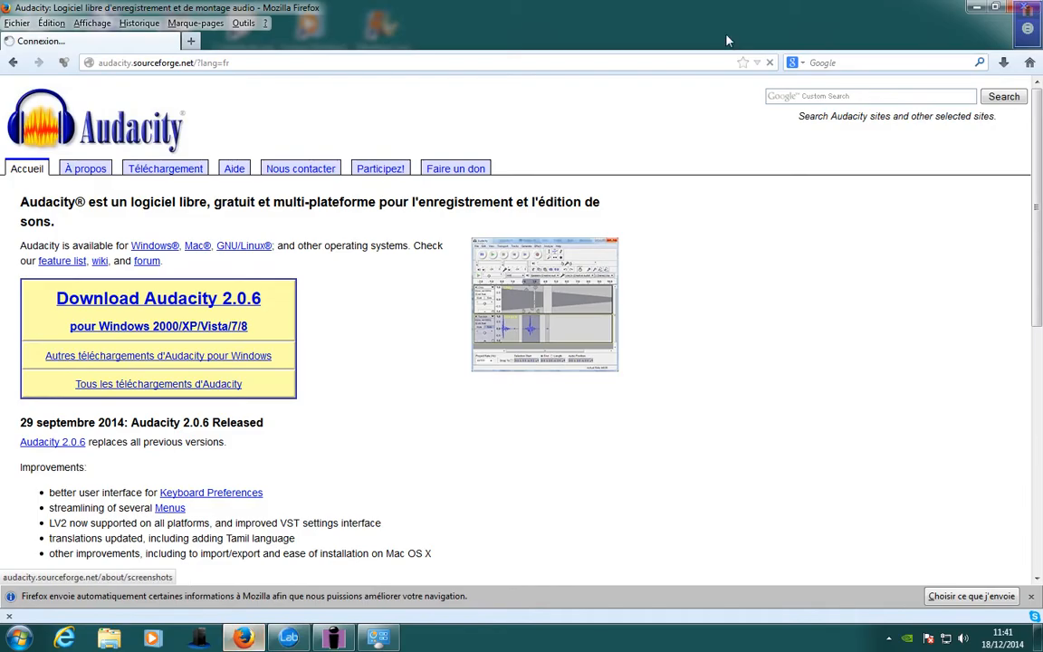
pyautogui.click(190, 41)
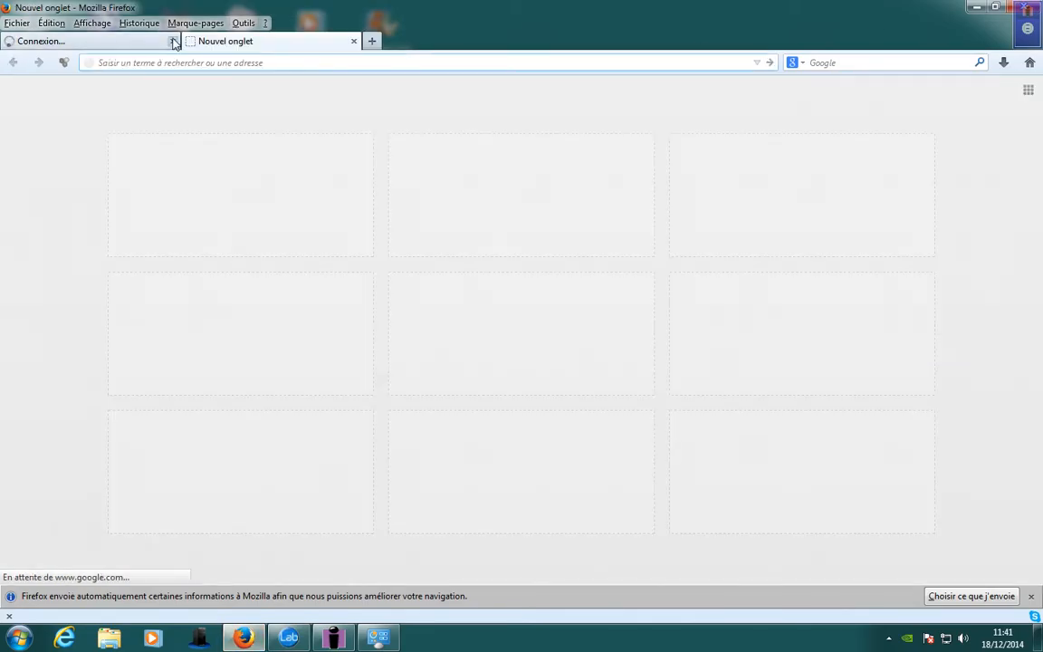
pyautogui.click(171, 40)
pyautogui.click(979, 62)
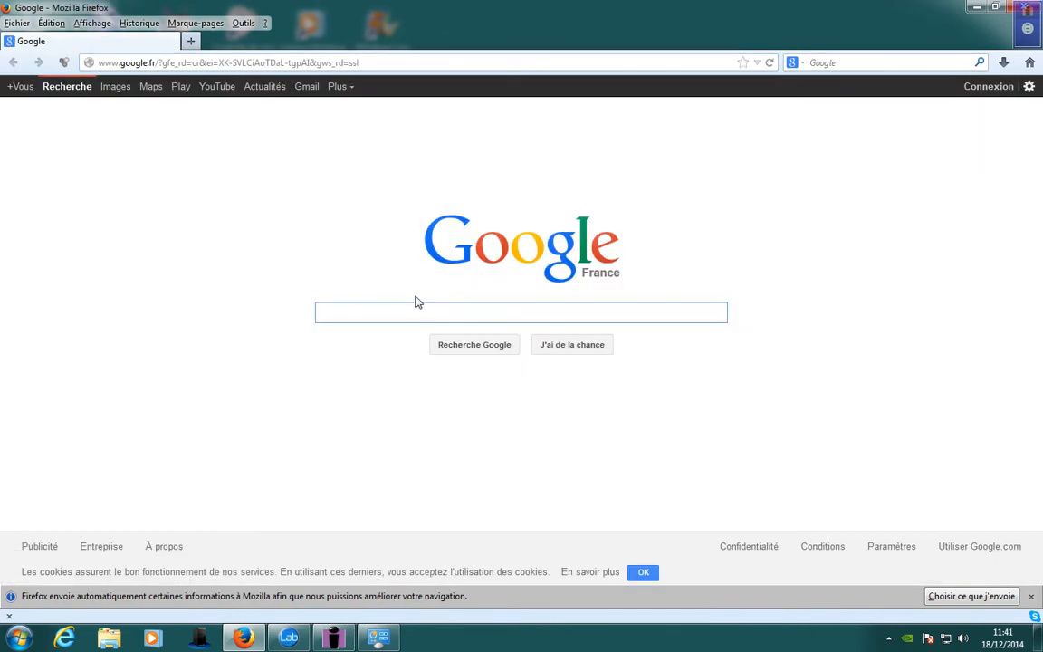
# Step: Search for "audacity lame" and open Audacity's help page on downloading and installing the LAME MP3 encoder
pyautogui.write('audacity lam')
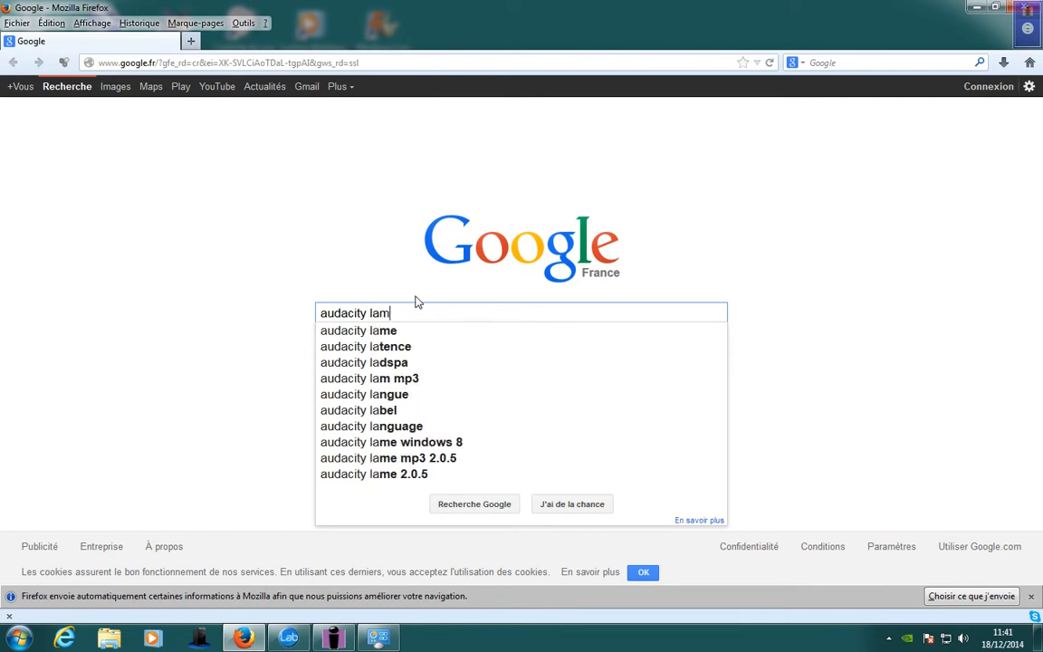
pyautogui.write('e')
pyautogui.press('Return')
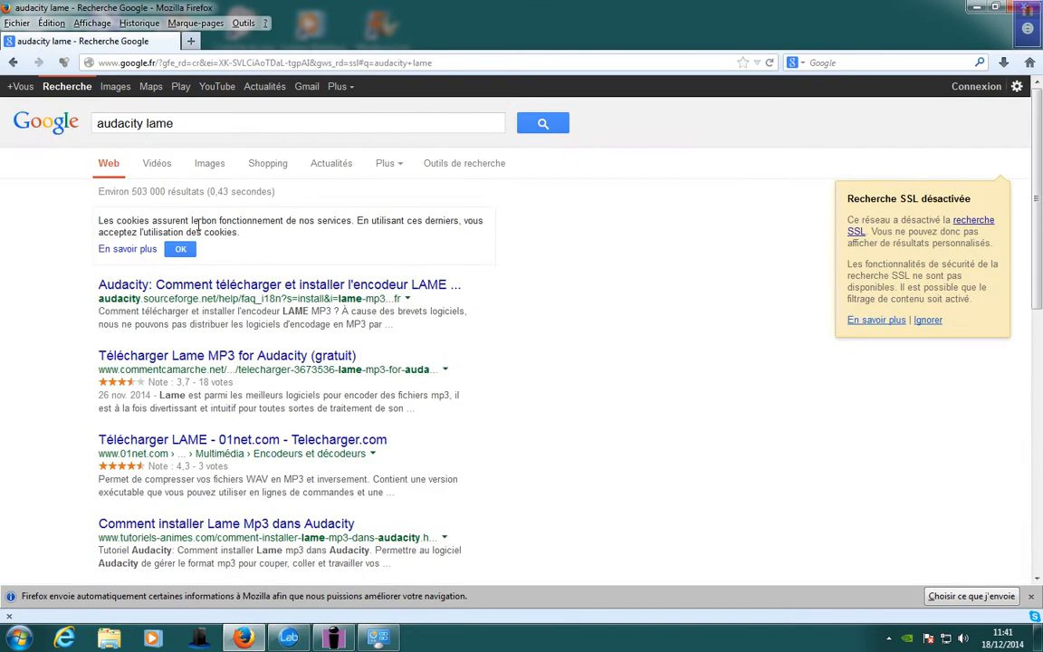
pyautogui.click(208, 284)
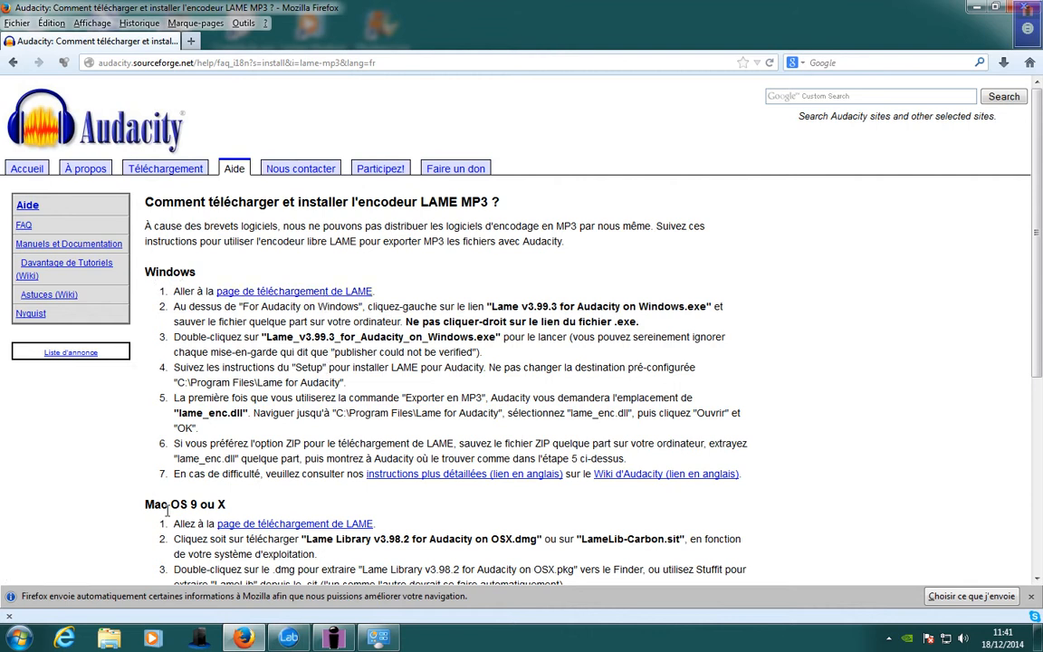
# Step: Review the LAME installation instructions and open the LAME download page linked for Windows
pyautogui.scroll(-7, 1040, 326)
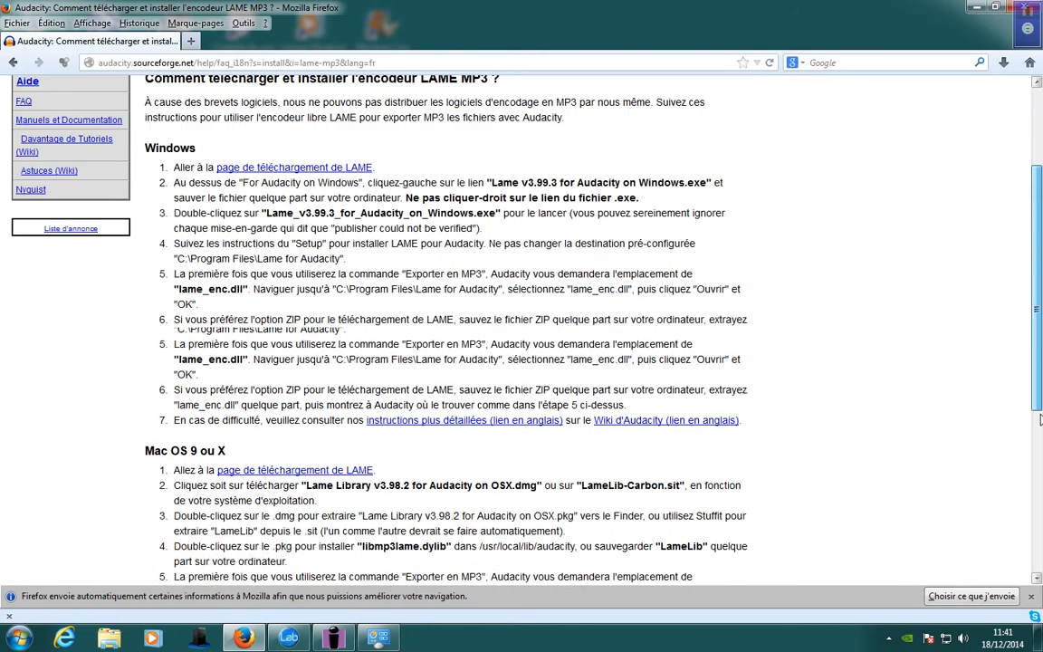
pyautogui.scroll(5, 1039, 288)
pyautogui.scroll(2, 1039, 288)
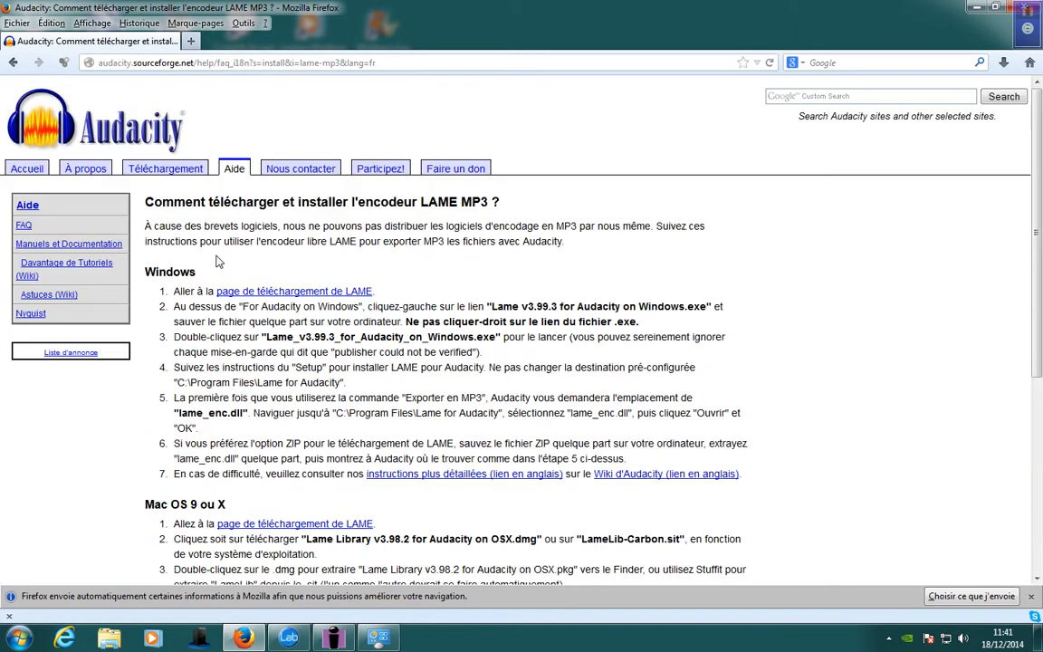
pyautogui.click(237, 291)
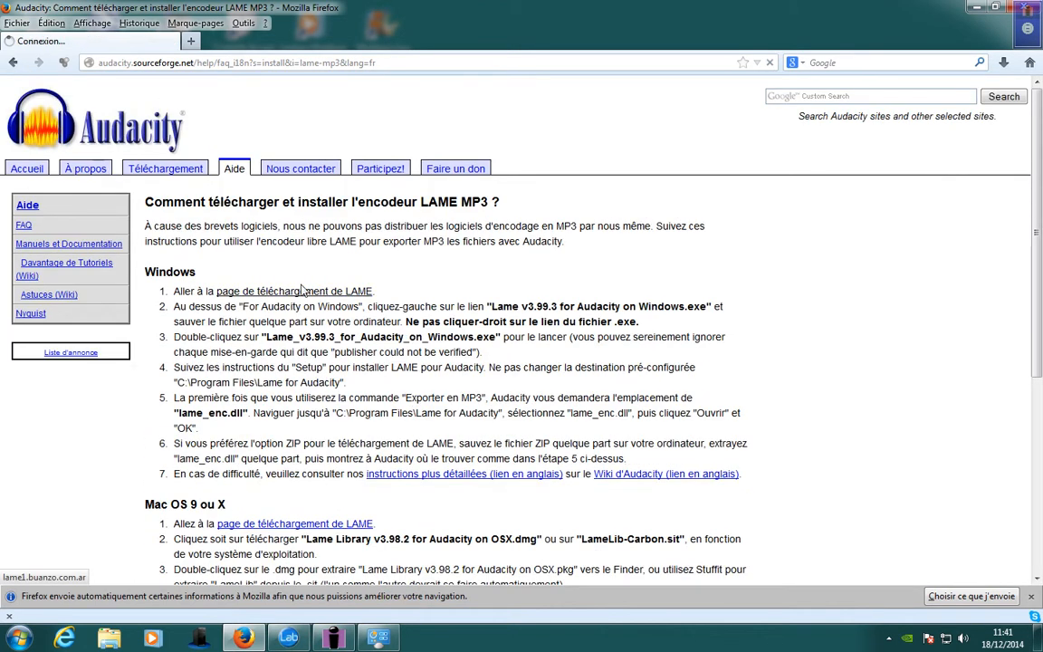
pyautogui.click(169, 157)
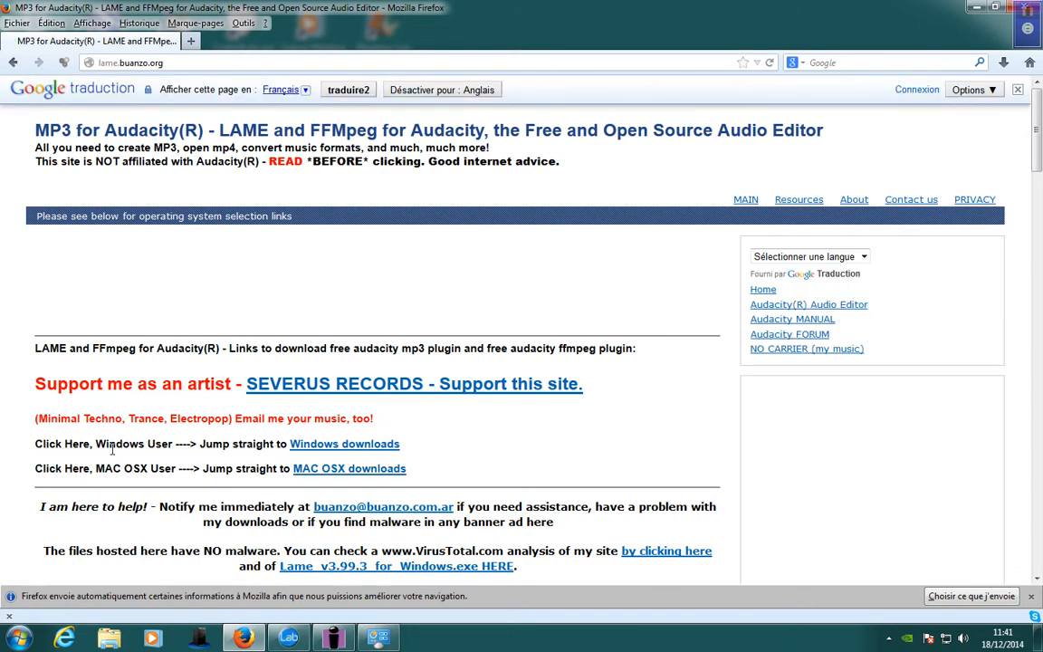
# Step: Go to the Windows downloads and save Lame_v3.99.3_for_Windows.exe to the Téléchargements folder
pyautogui.click(326, 446)
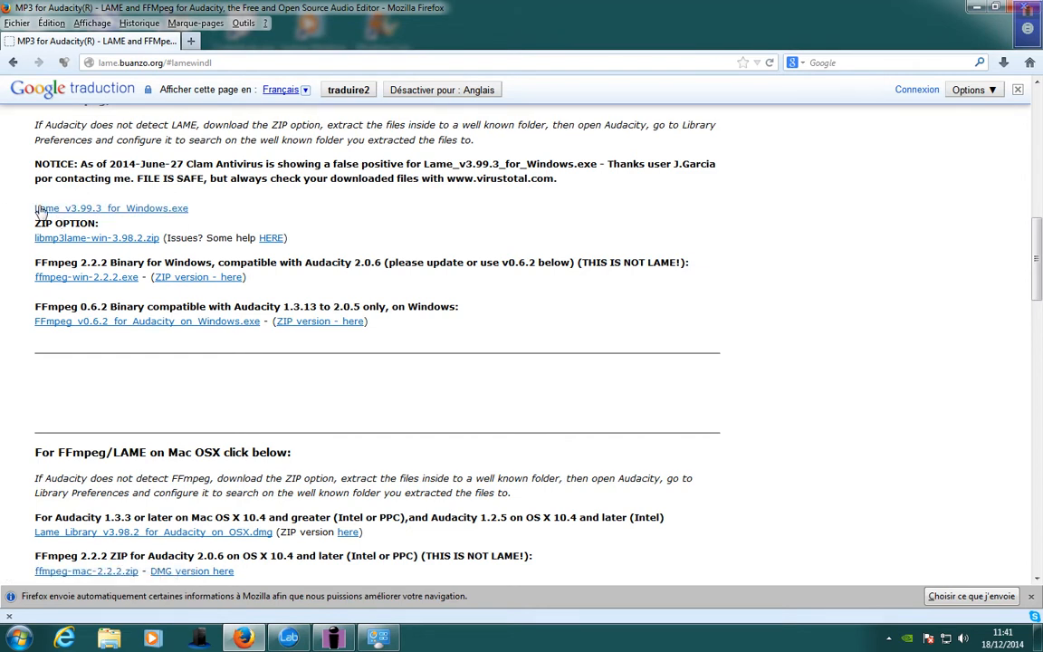
pyautogui.click(142, 210)
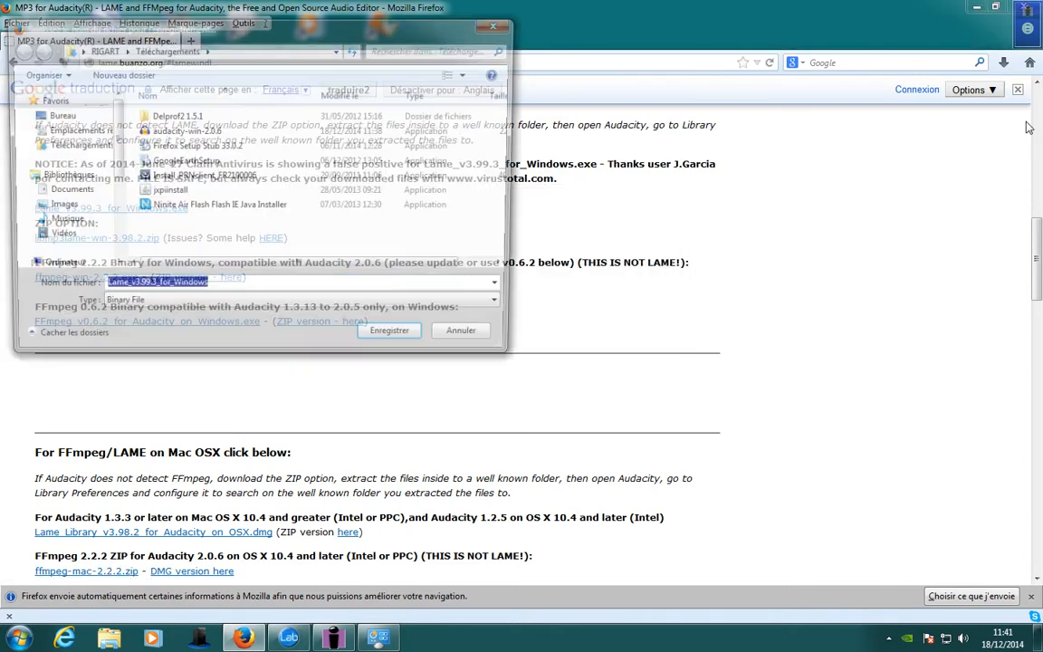
pyautogui.click(396, 340)
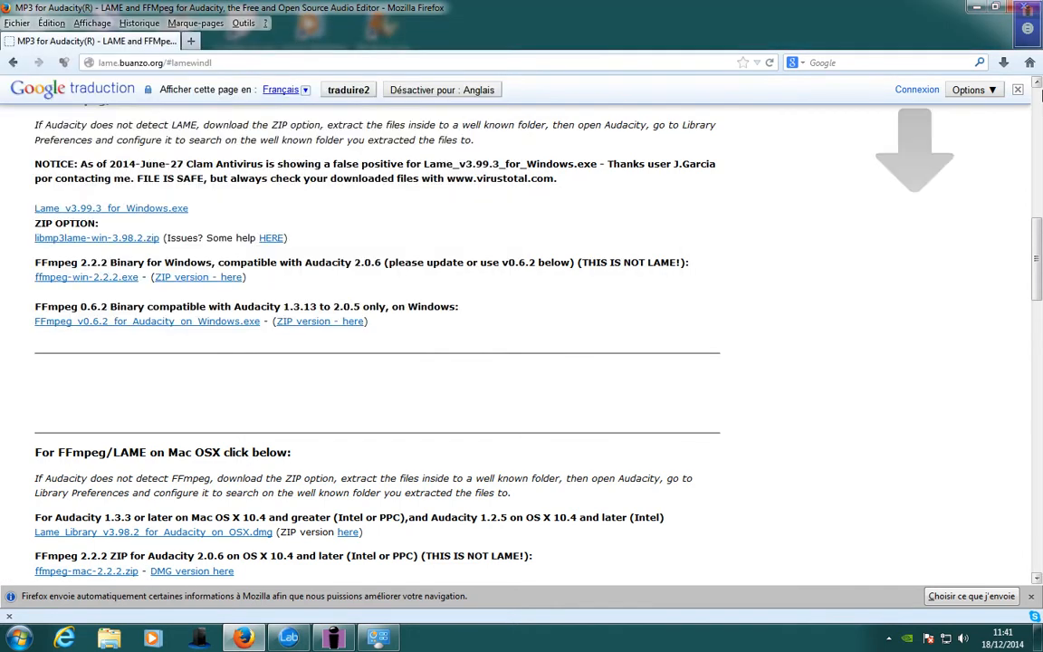
# Step: Try to launch Lame_v3.99.3_for_Windows.exe from the browser's recent downloads
pyautogui.click(1005, 64)
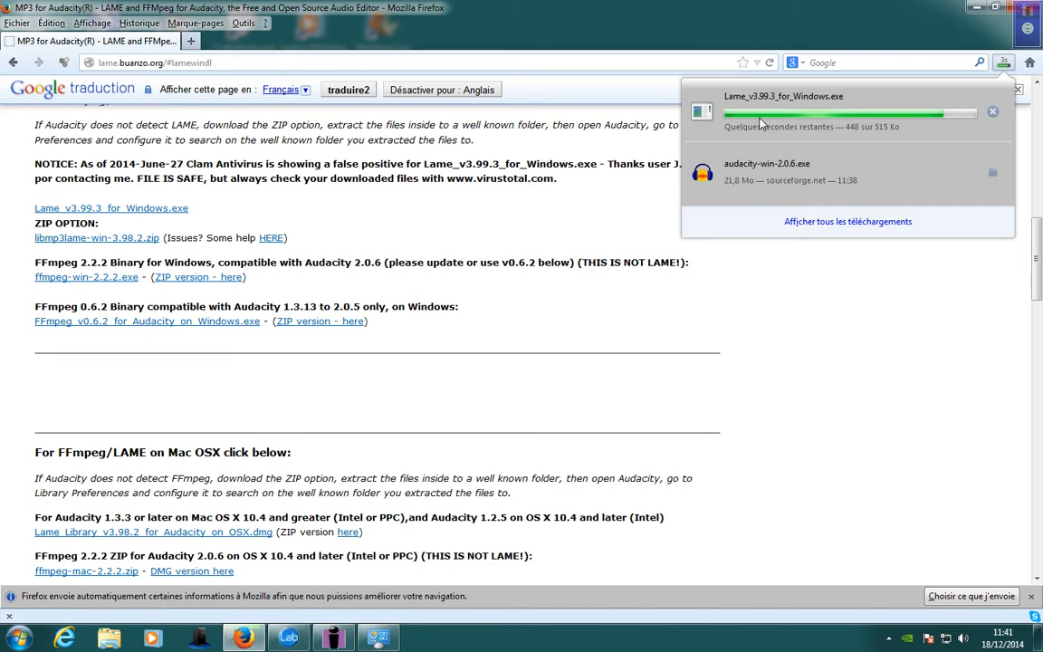
pyautogui.click(785, 120)
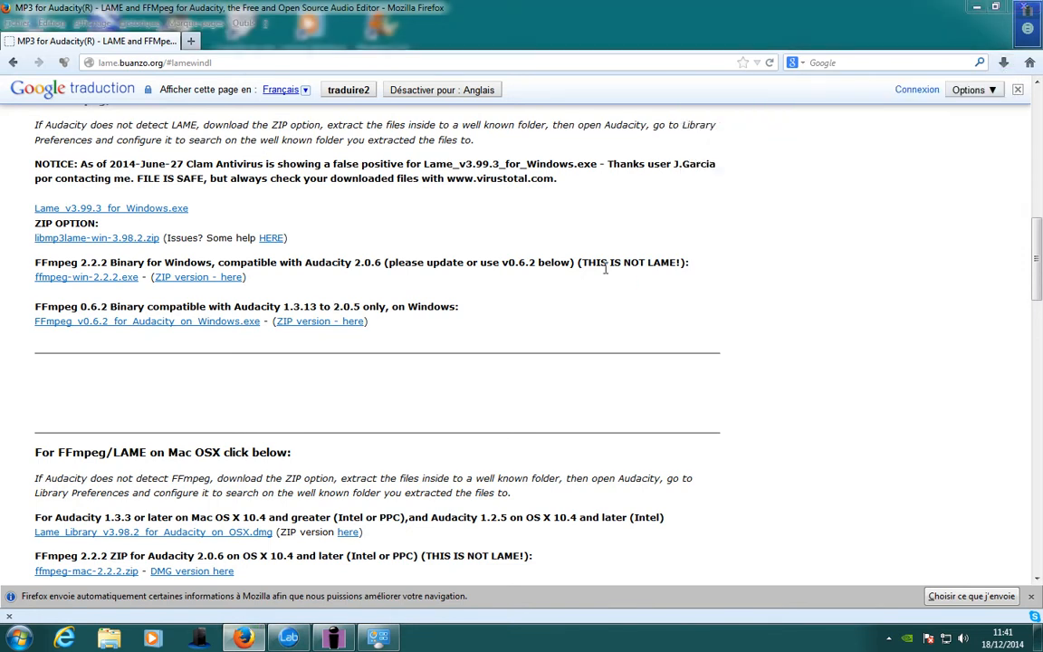
pyautogui.press('Return')
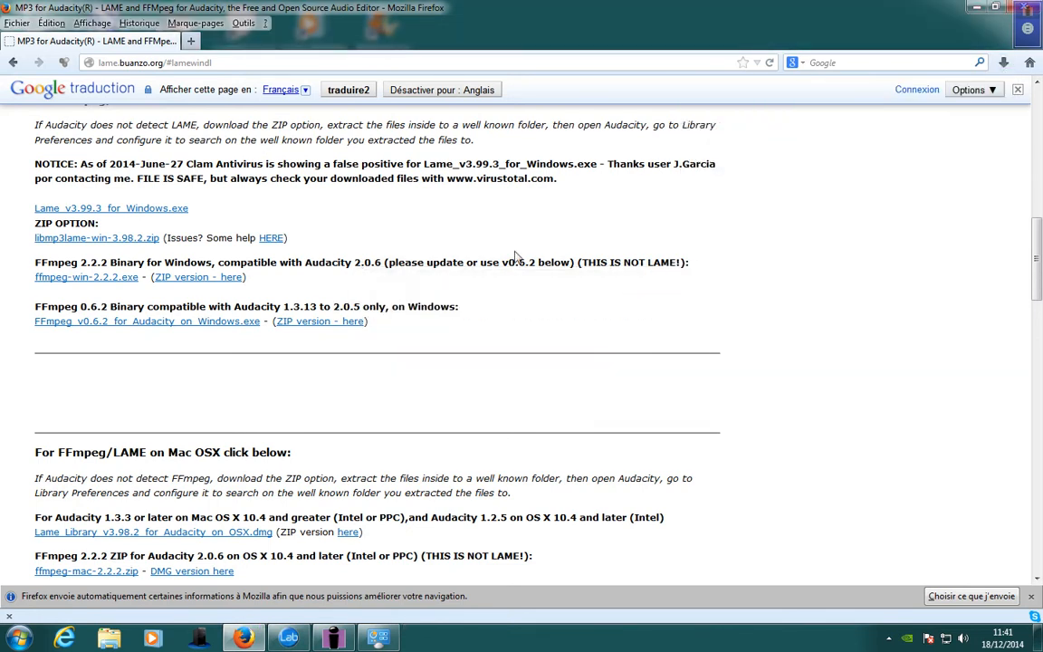
# Step: Hide the browser's menu bar
pyautogui.rightClick(283, 28)
pyautogui.click(312, 38)
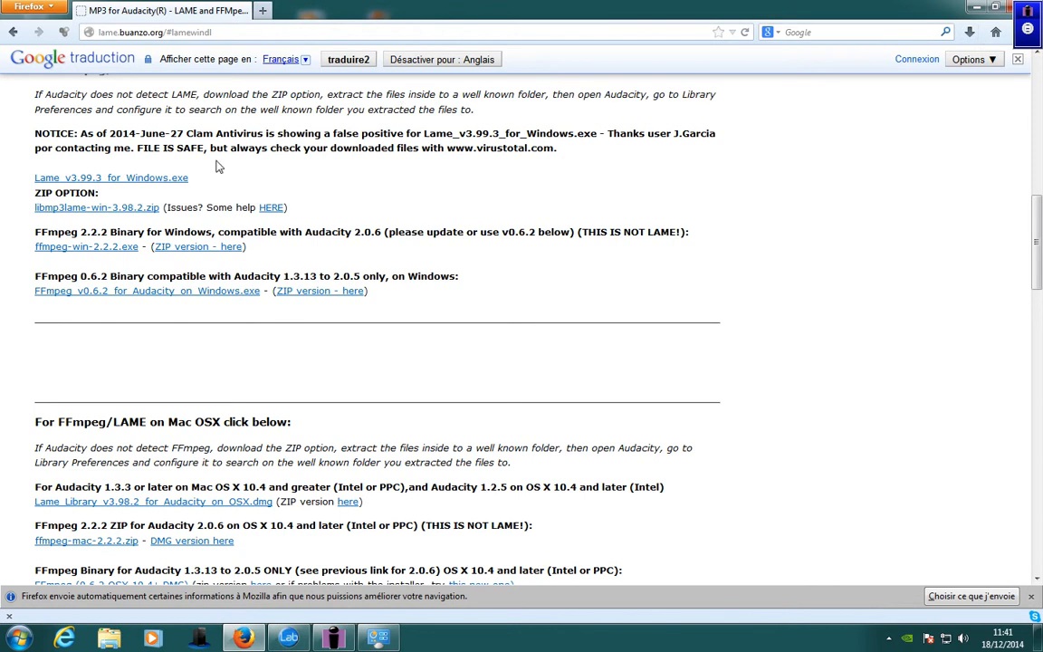
# Step: Show all downloads in the browser library, clear the download list and close the library
pyautogui.click(969, 33)
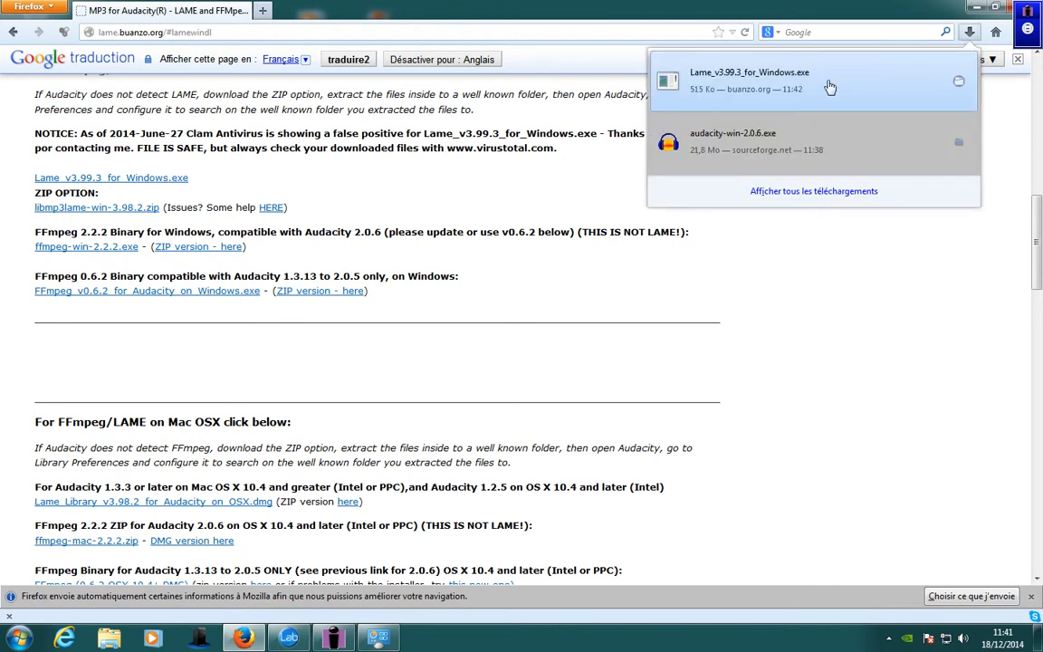
pyautogui.click(761, 189)
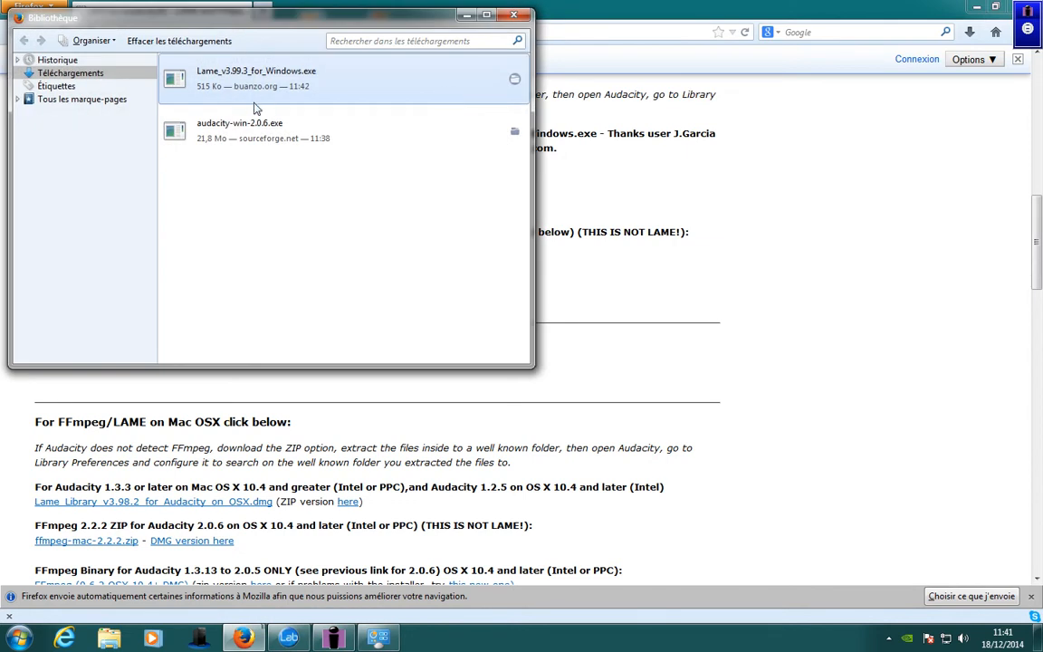
pyautogui.click(209, 41)
pyautogui.click(513, 14)
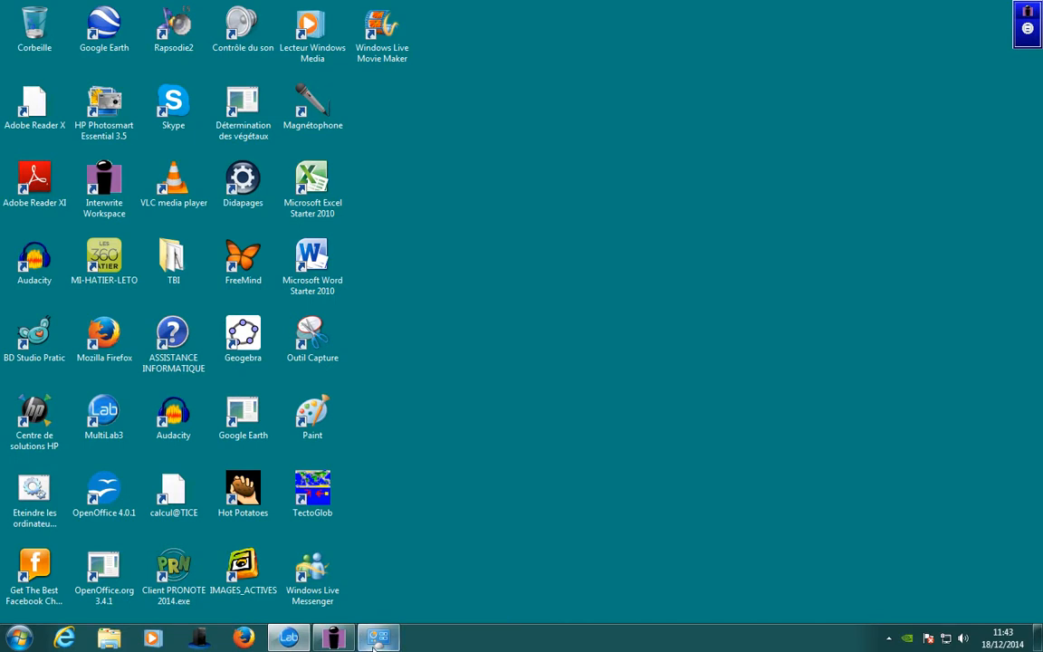
# Step: Close the open Control Panel window, reopen Control Panel at the list of programs to uninstall and maximize it
pyautogui.moveTo(376, 644)
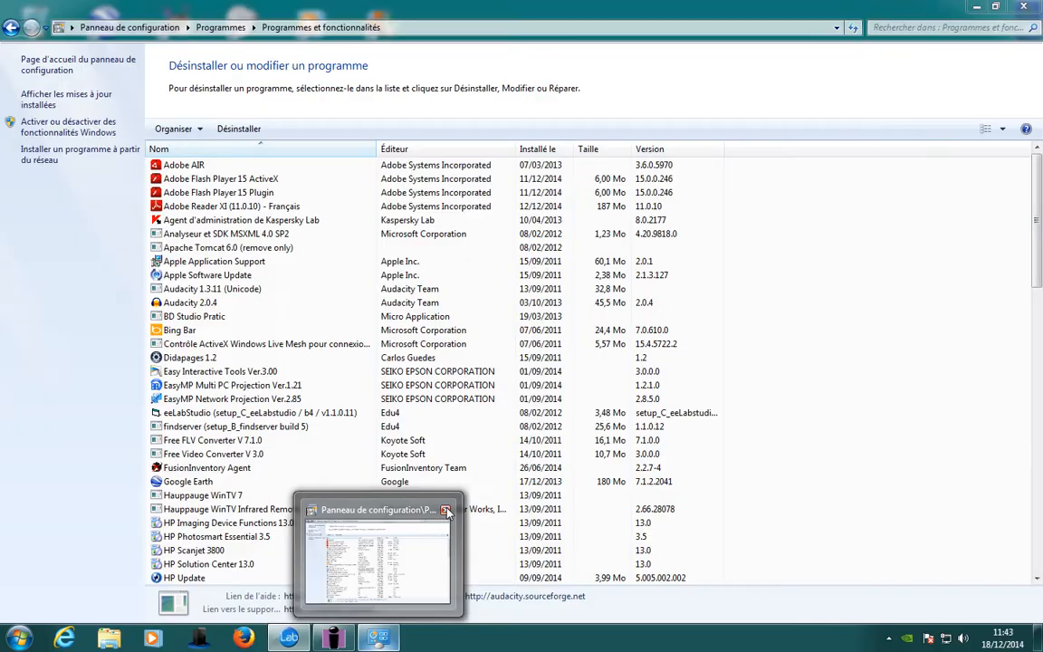
pyautogui.click(451, 510)
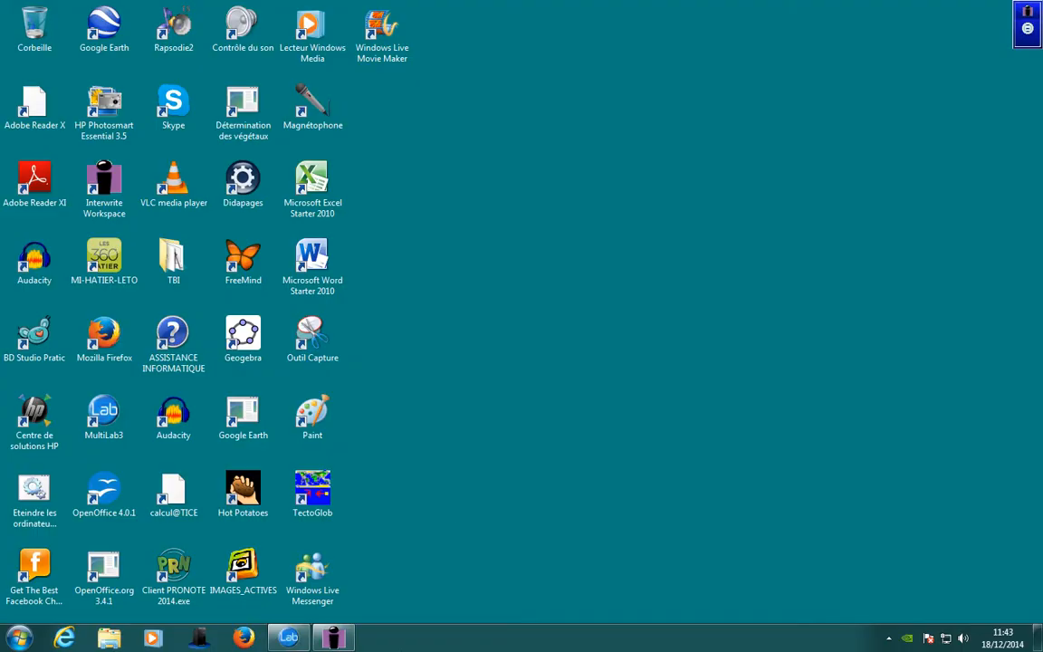
pyautogui.click(20, 639)
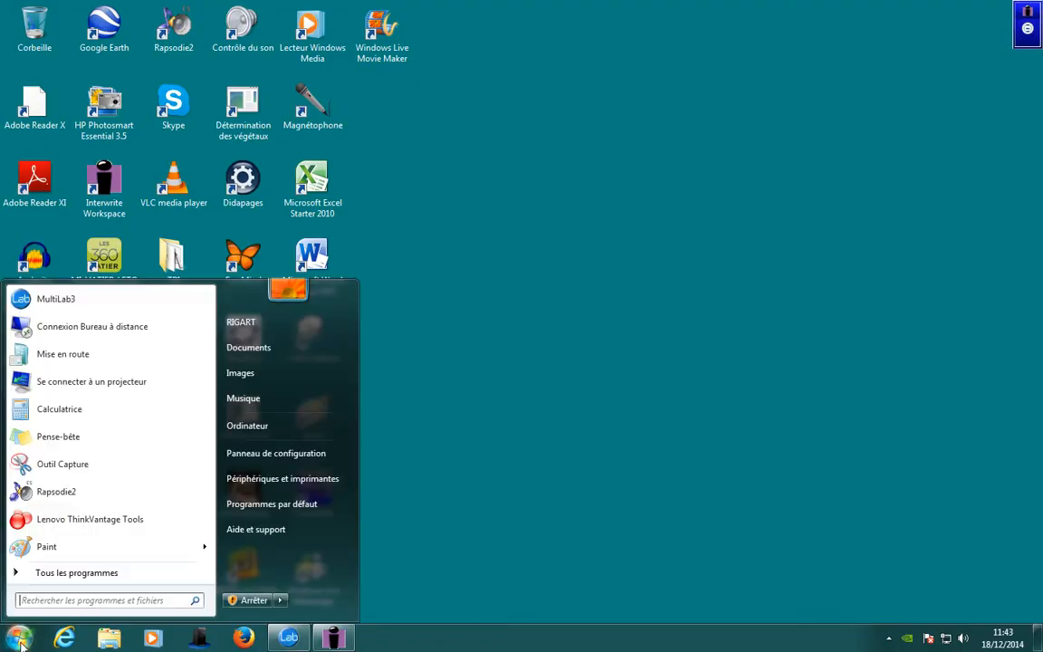
pyautogui.click(314, 454)
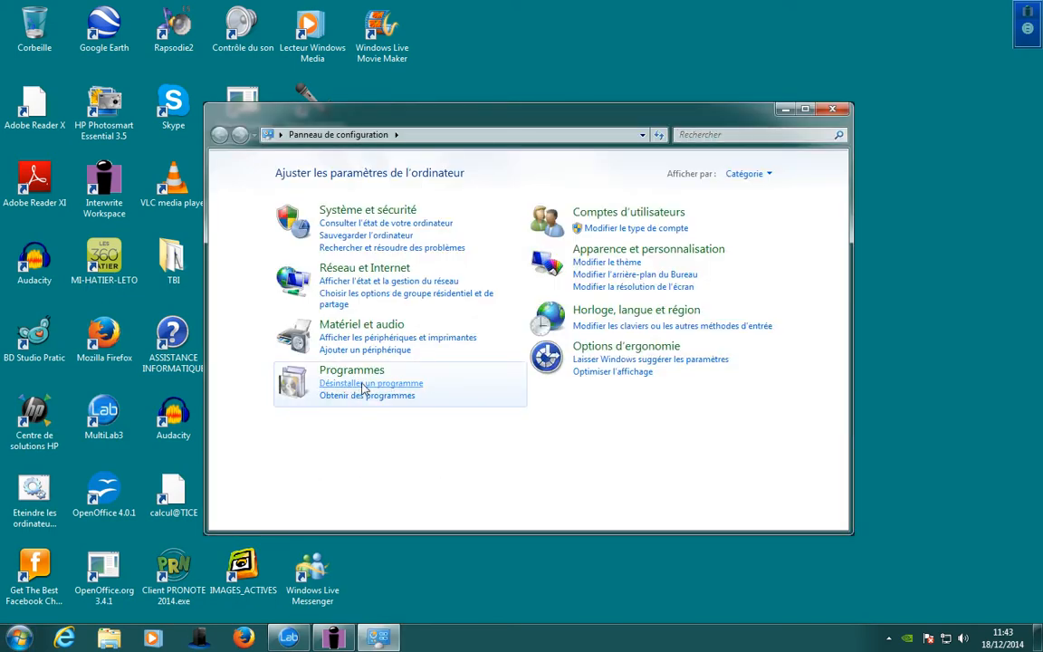
pyautogui.click(362, 387)
pyautogui.doubleClick(720, 103)
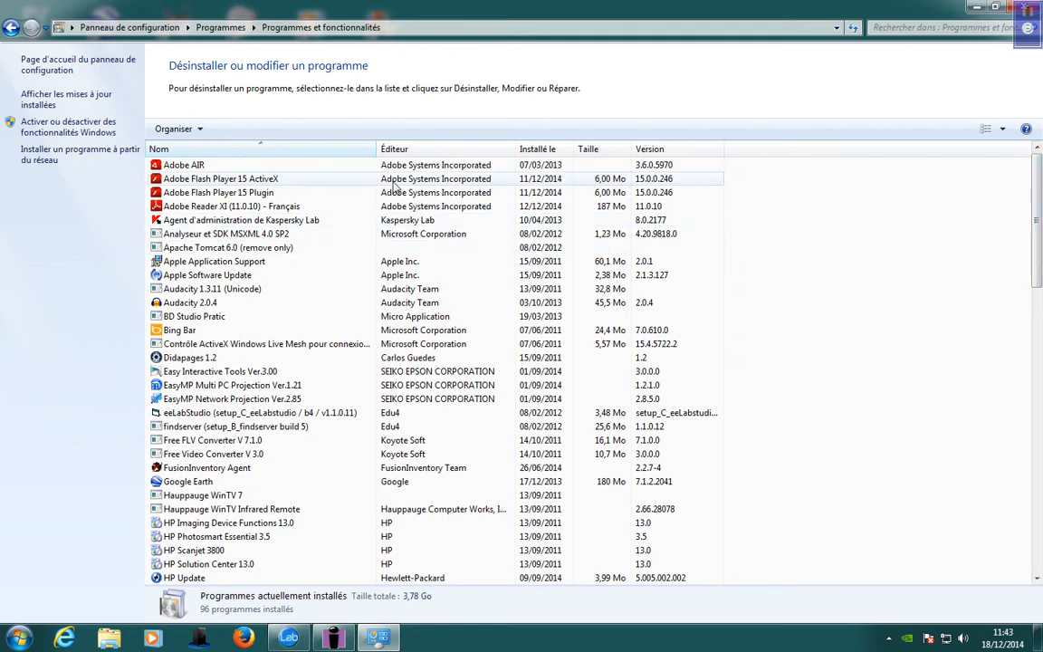
# Step: Look for Audacity 2.0.4 and LAME for Audacity in the installed programs list, and close the window
pyautogui.click(190, 305)
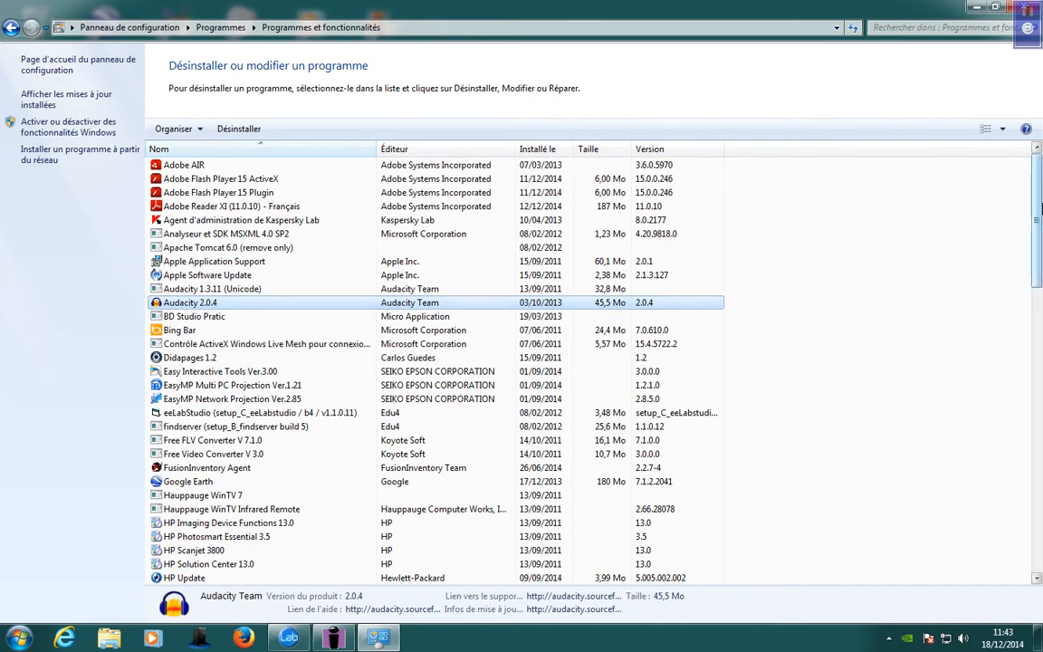
pyautogui.moveTo(1040, 190); pyautogui.dragTo(1034, 295)
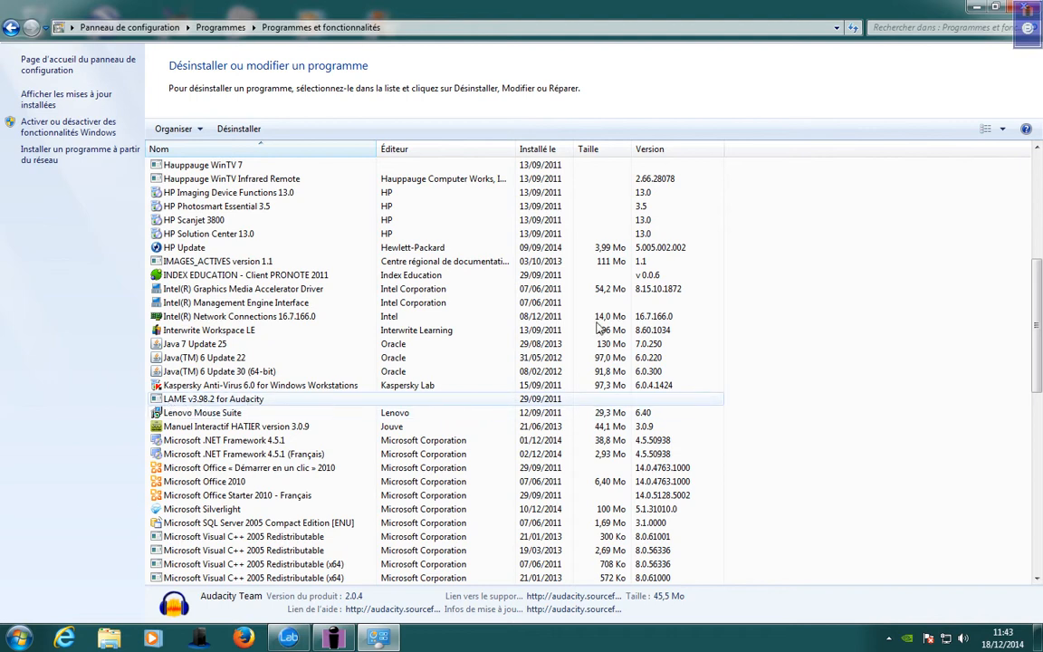
pyautogui.click(1007, 7)
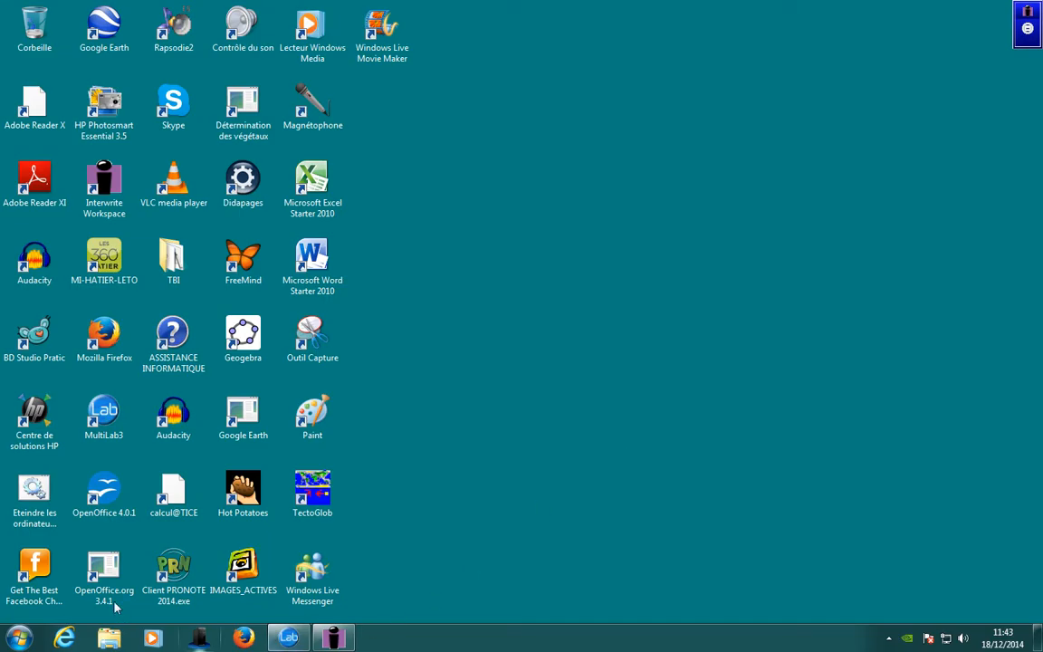
# Step: Launch Audacity from the desktop and record a stereo audio track about 7.6 seconds long
pyautogui.doubleClick(32, 258)
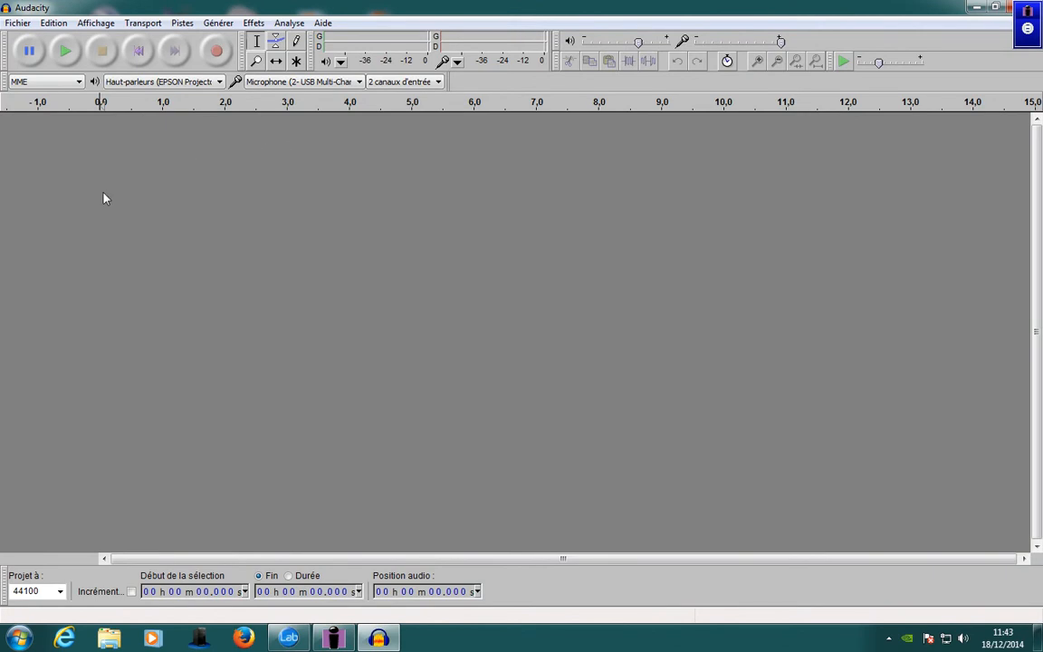
pyautogui.click(217, 52)
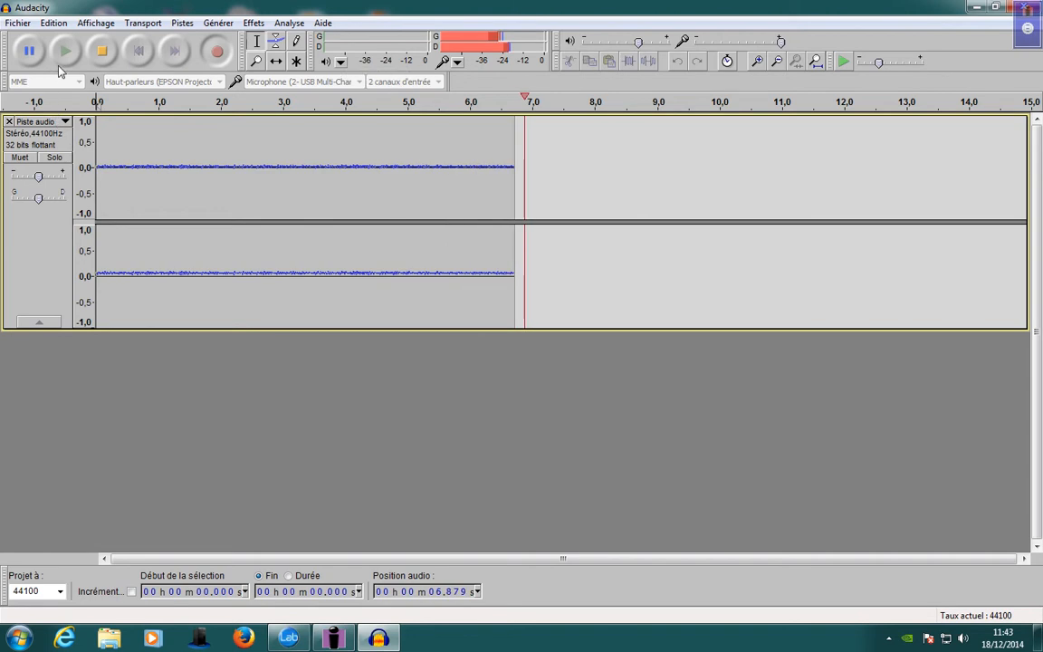
pyautogui.click(101, 52)
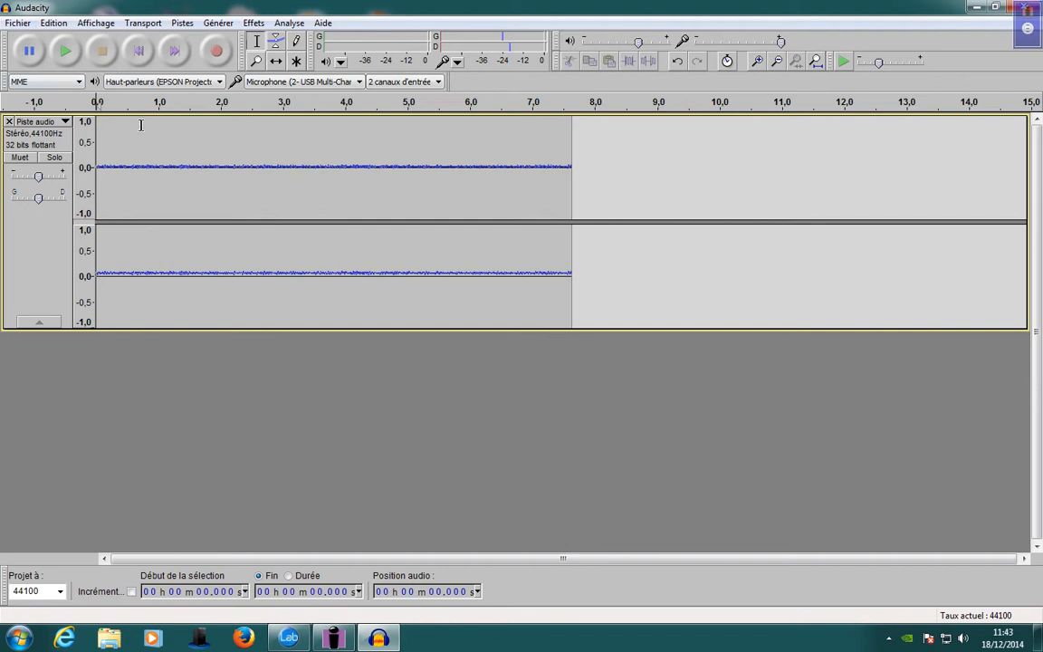
# Step: Export the recording to the Musique library as an MP3 file named Mon son, leaving the metadata blank
pyautogui.click(18, 24)
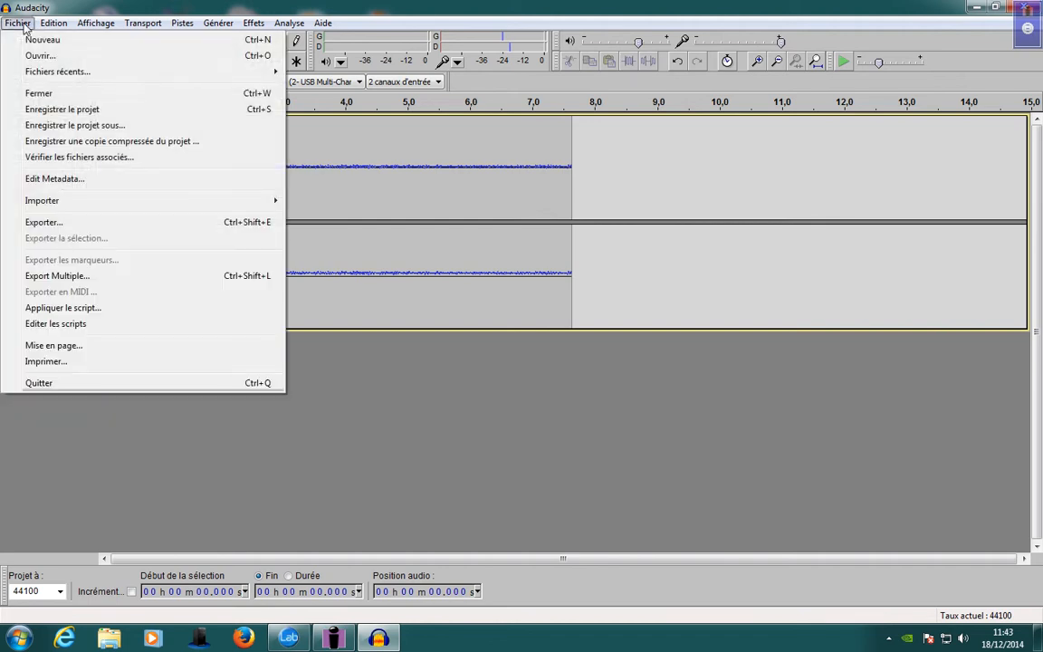
pyautogui.click(26, 223)
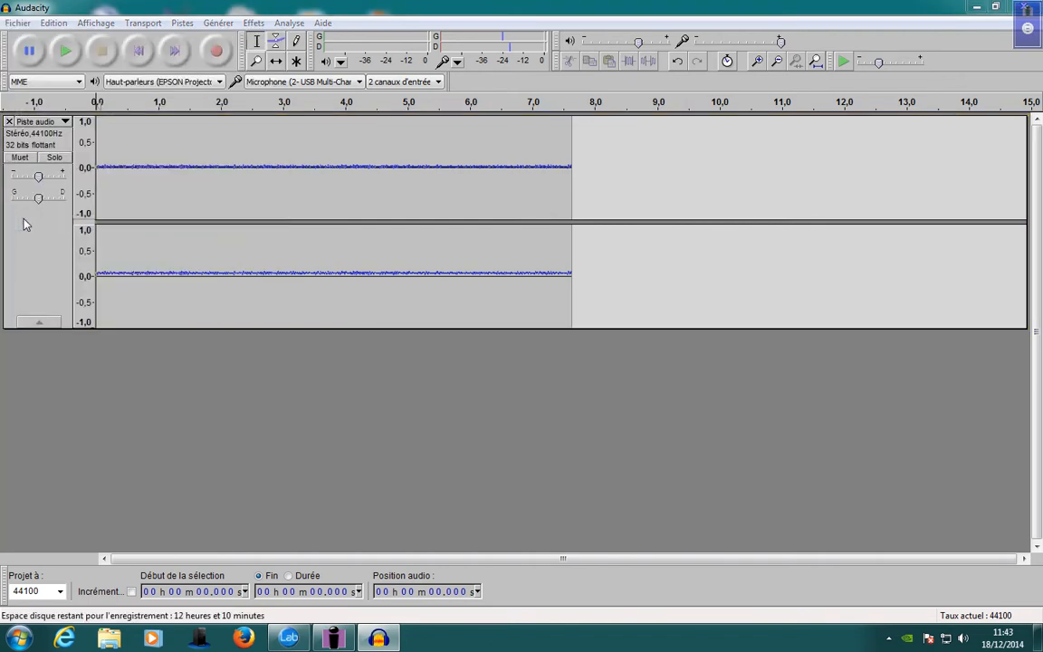
pyautogui.click(41, 208)
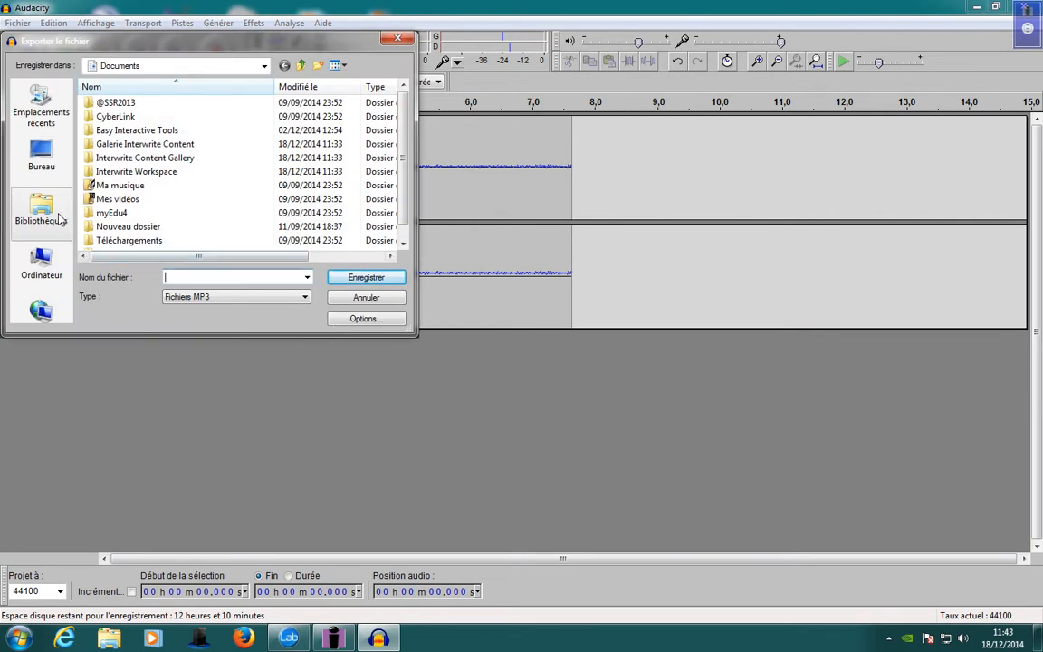
pyautogui.doubleClick(134, 147)
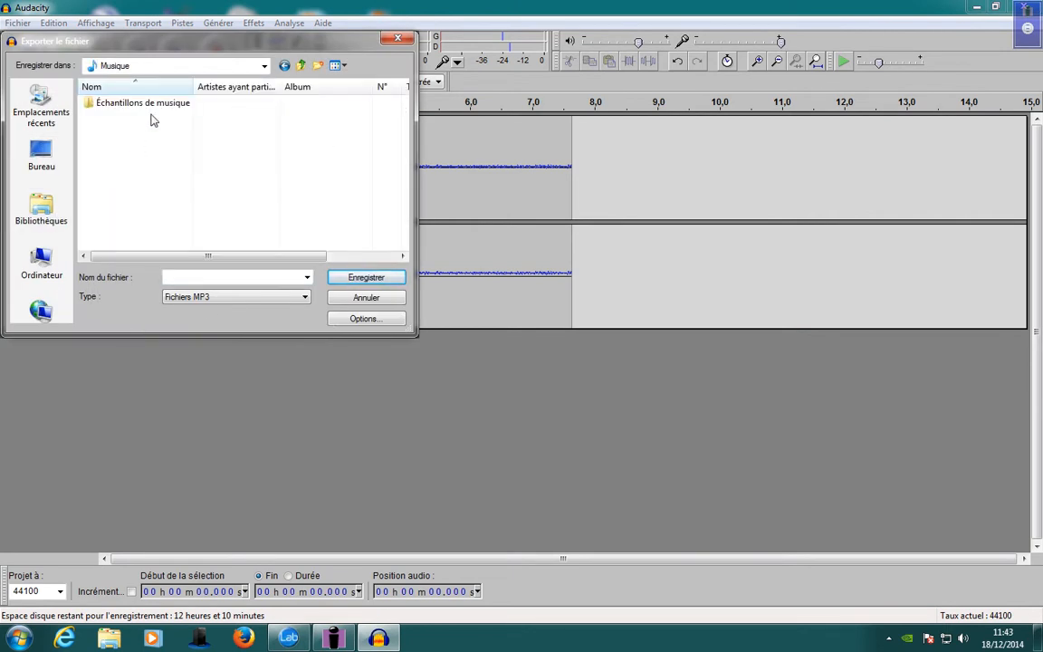
pyautogui.click(231, 277)
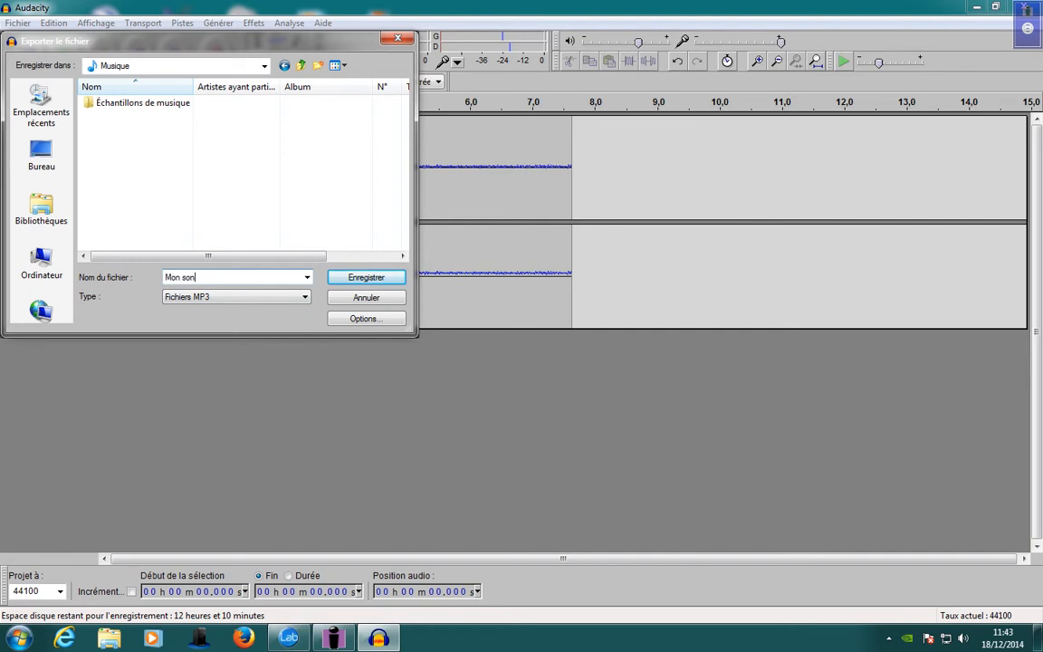
pyautogui.click(243, 304)
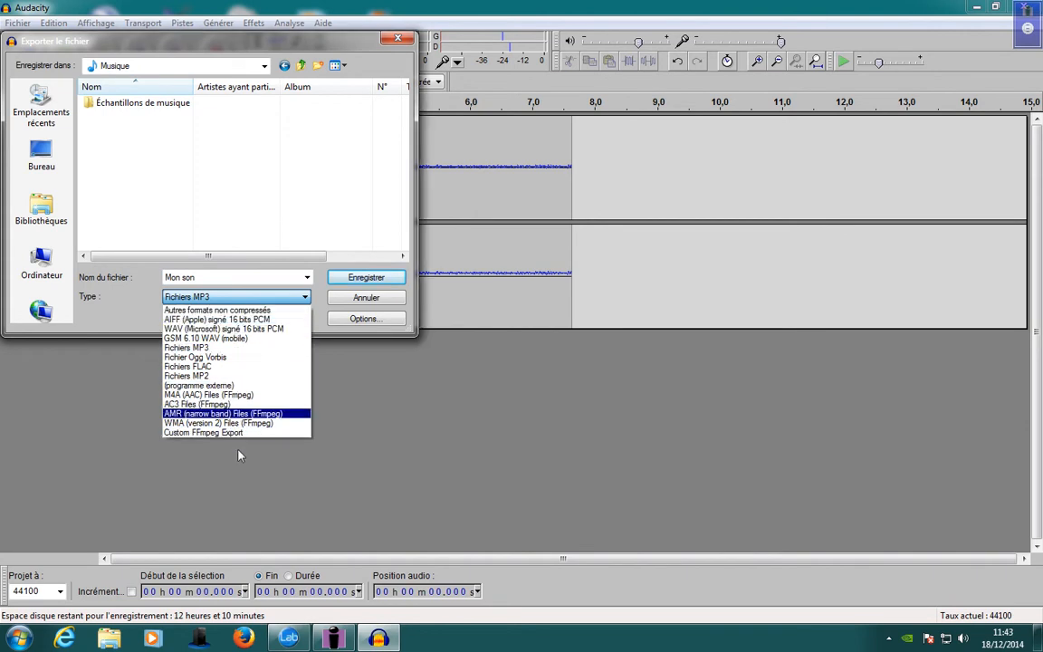
pyautogui.click(242, 350)
pyautogui.click(377, 274)
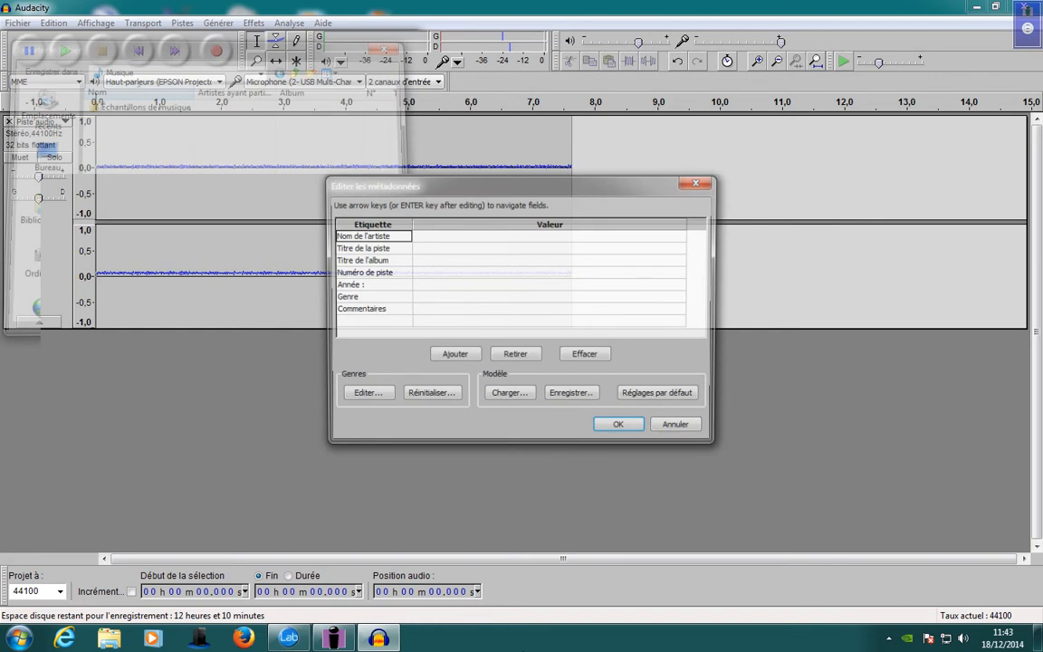
pyautogui.click(618, 423)
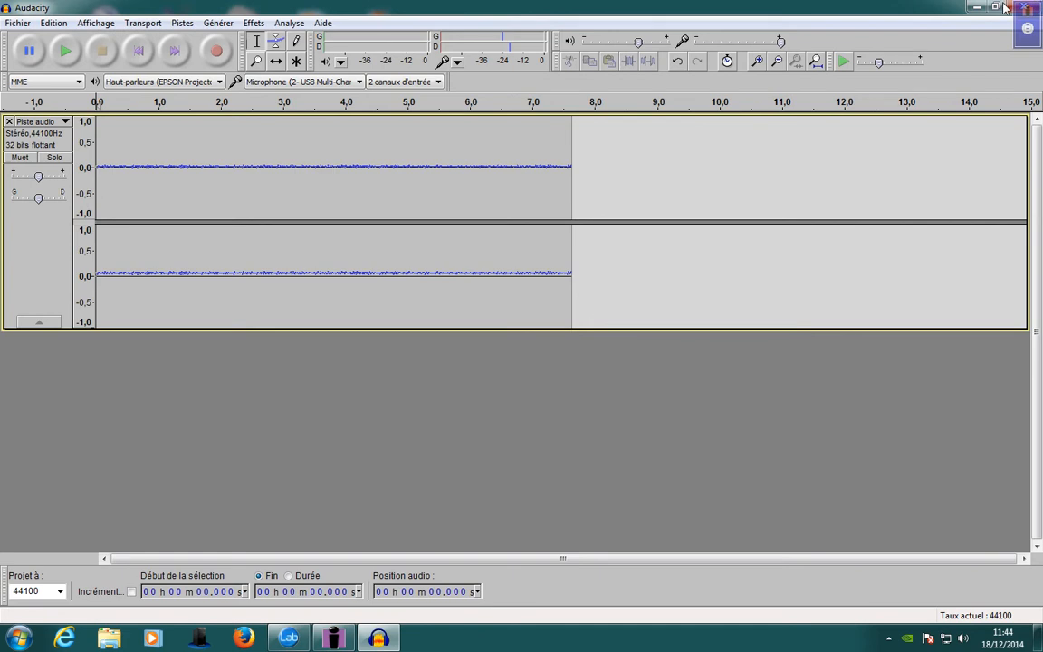
# Step: Minimize Audacity and open the Musique library in Windows Explorer
pyautogui.click(979, 7)
pyautogui.press('super')
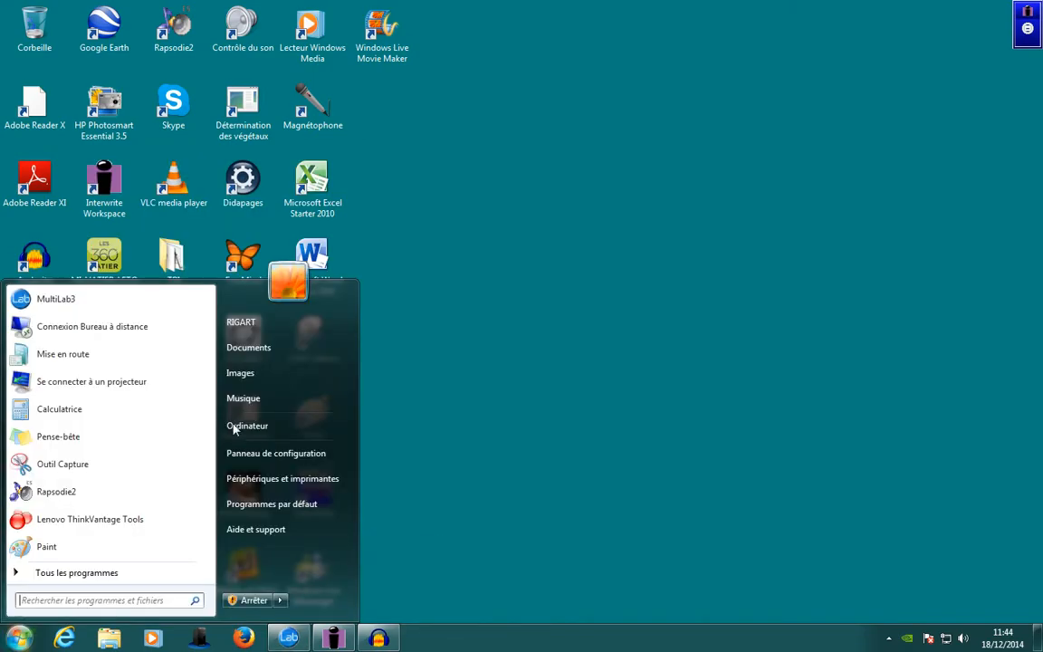
pyautogui.click(287, 398)
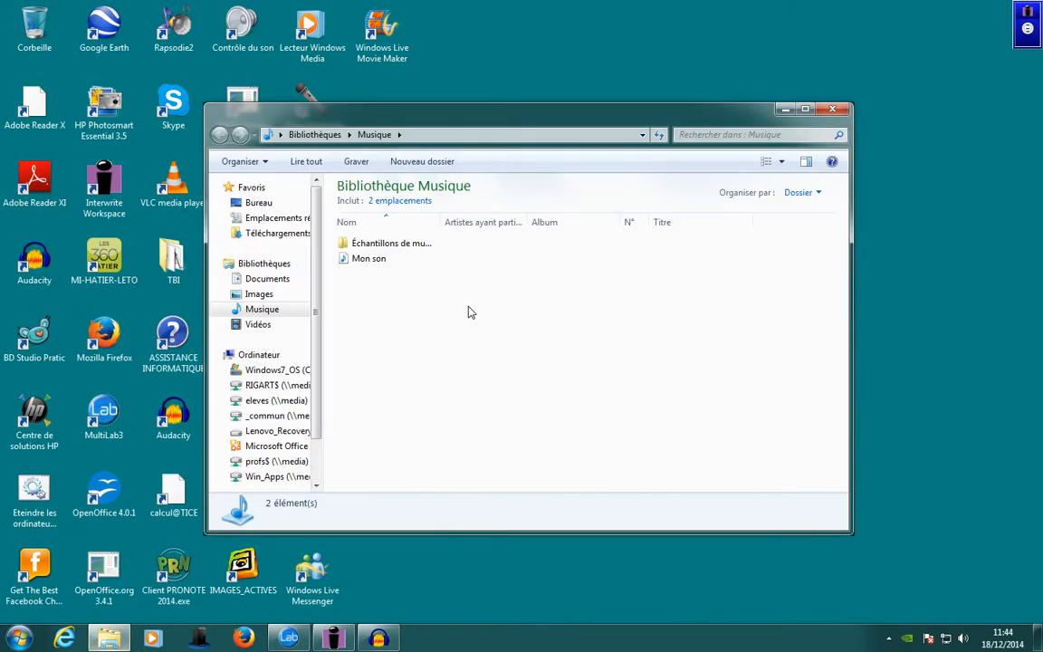
# Step: Examine the file type and location in the properties of Mon son, and dismiss the dialog without changes
pyautogui.click(379, 262)
pyautogui.doubleClick(380, 262)
pyautogui.rightClick(376, 260)
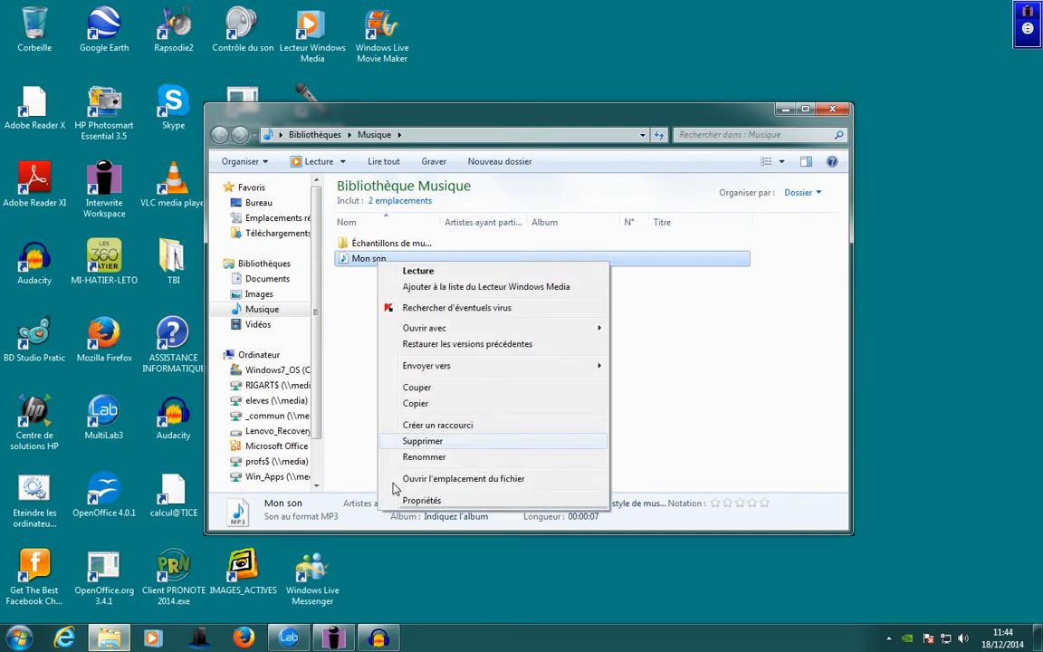
pyautogui.click(407, 495)
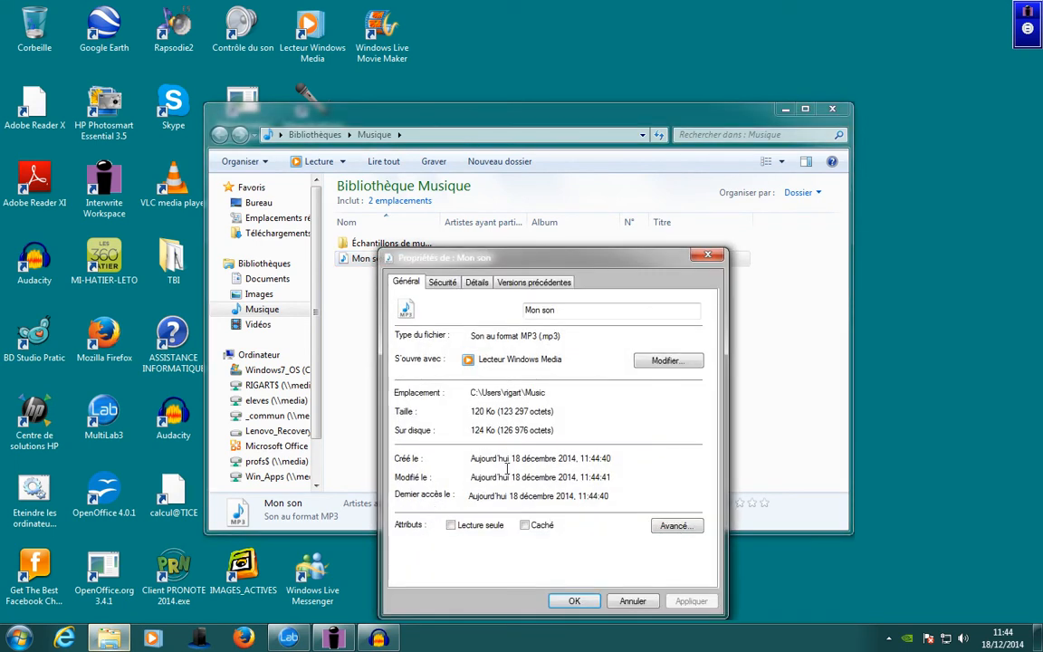
pyautogui.moveTo(562, 336); pyautogui.dragTo(469, 336)
pyautogui.click(554, 394)
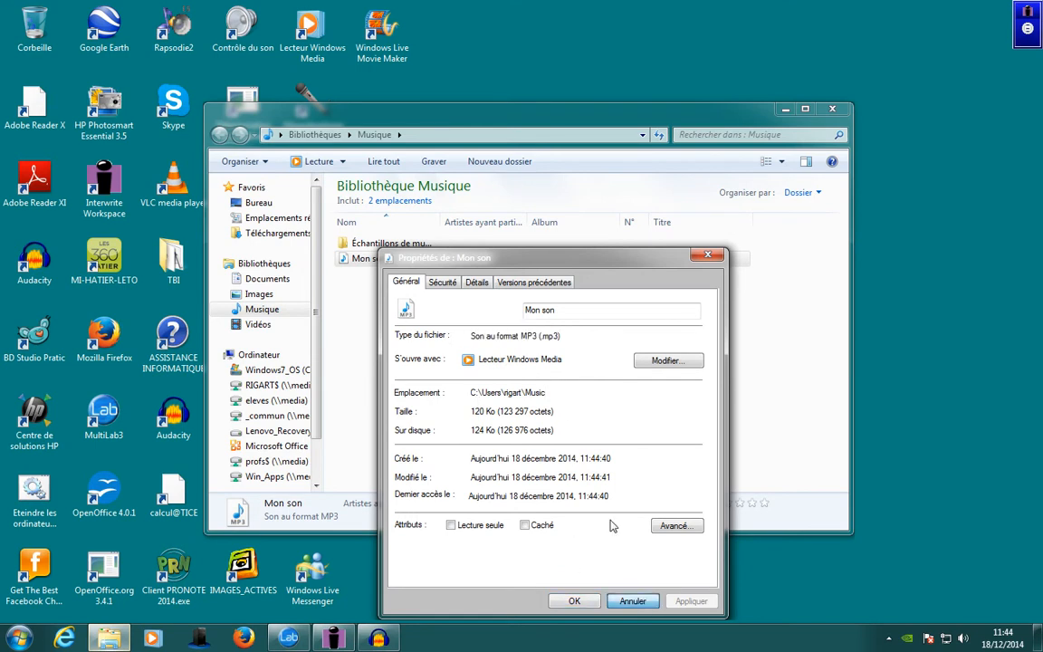
pyautogui.click(632, 601)
# Step: Send the Mon son file to the Recycle Bin and close the Musique library window
pyautogui.press('Delete')
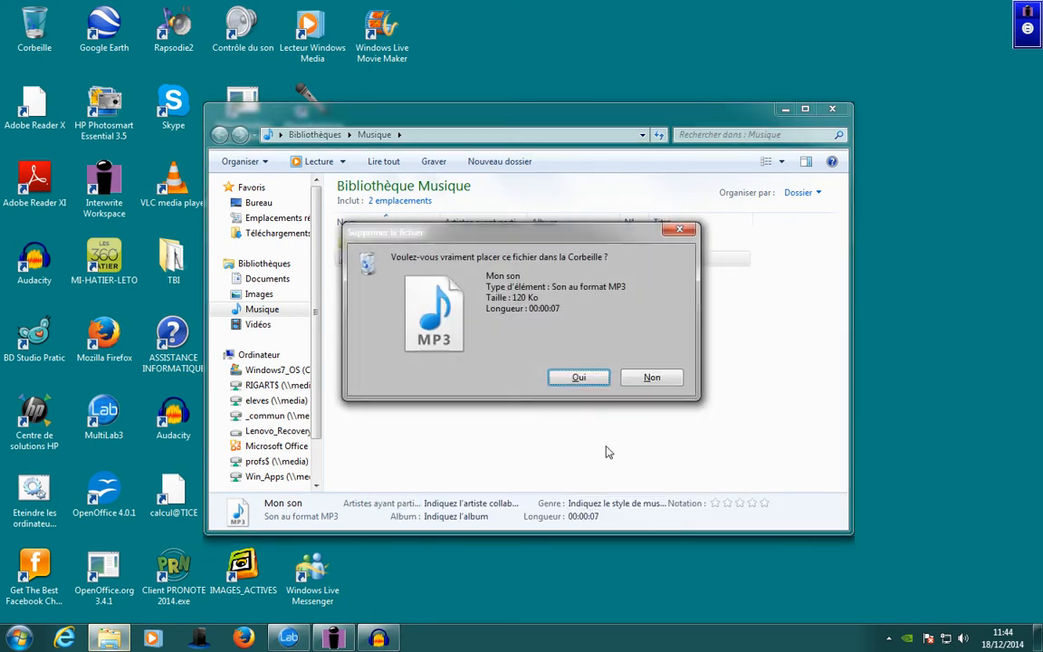
pyautogui.click(544, 380)
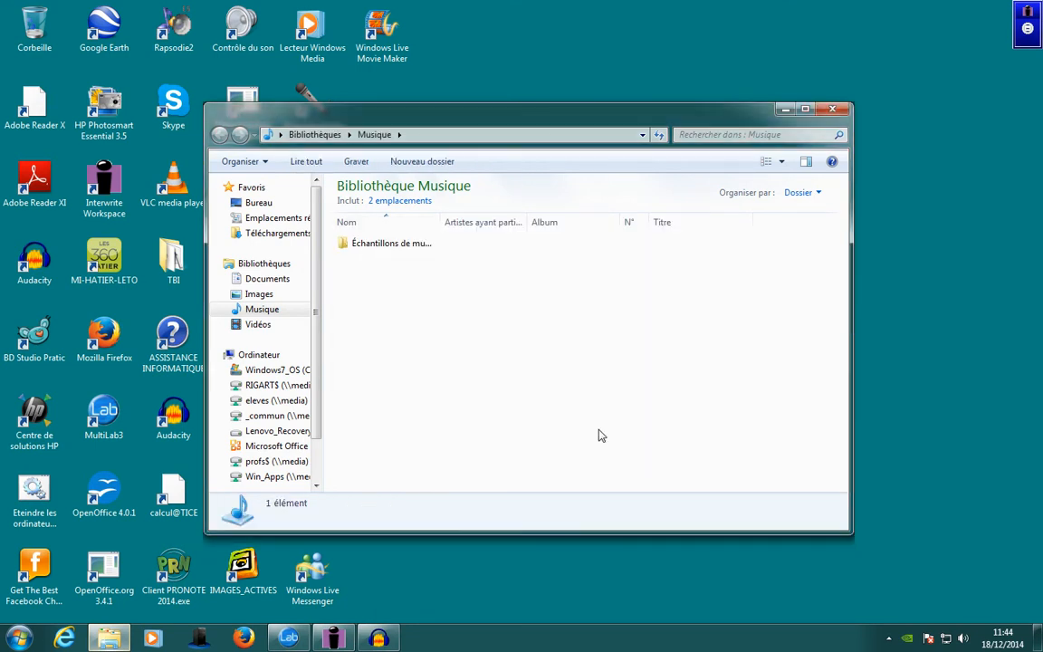
pyautogui.click(833, 110)
# Step: Switch back to Audacity and quit it without saving the recording
pyautogui.click(385, 640)
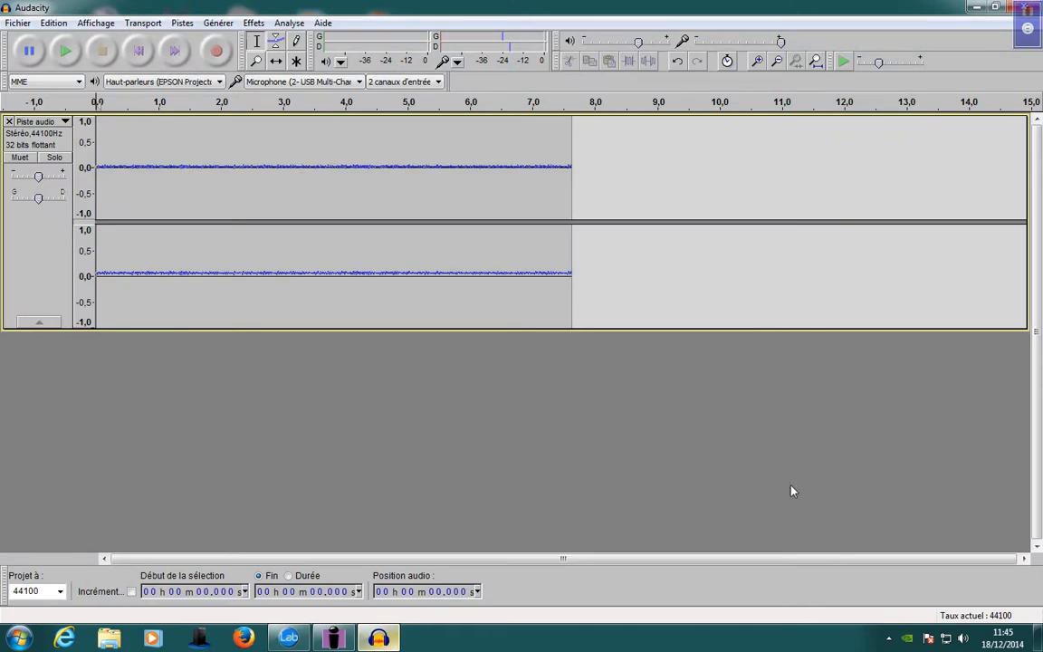
pyautogui.click(17, 23)
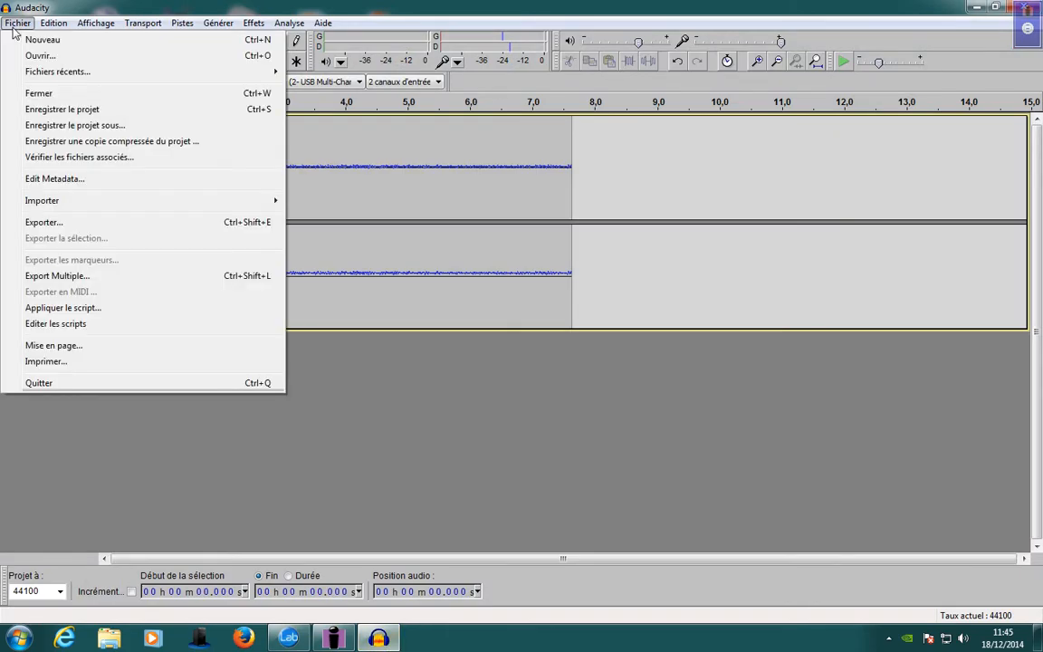
pyautogui.click(42, 384)
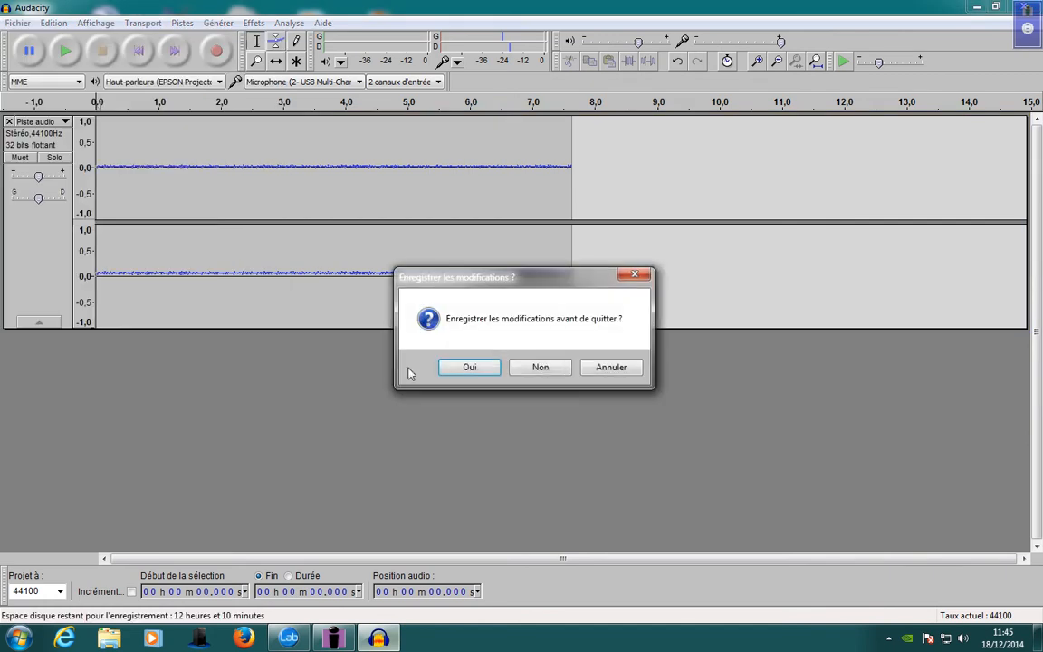
pyautogui.click(539, 370)
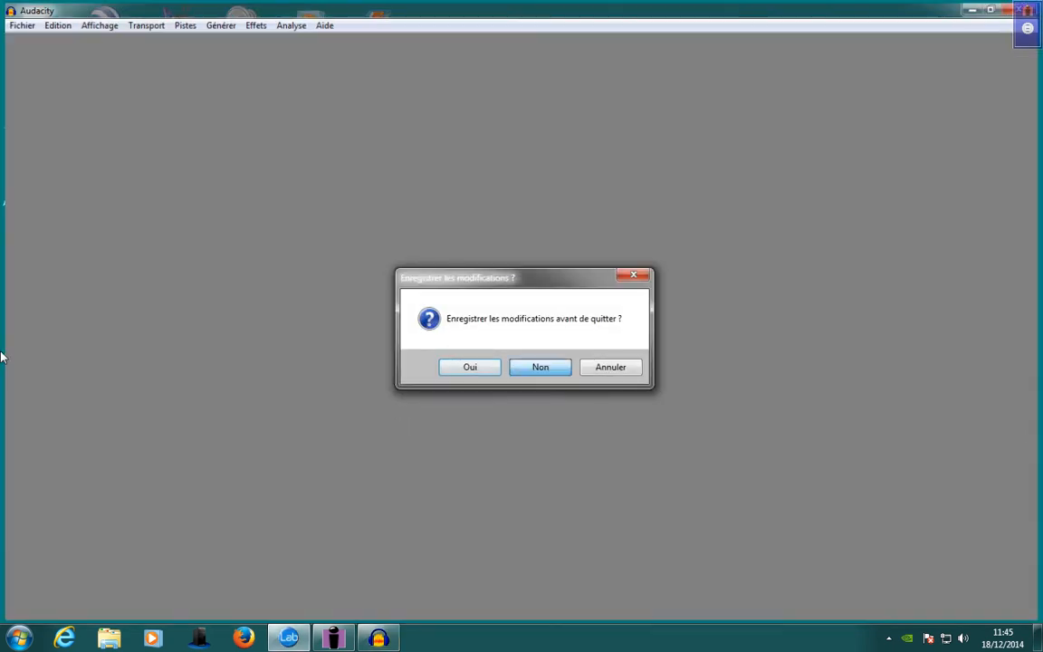